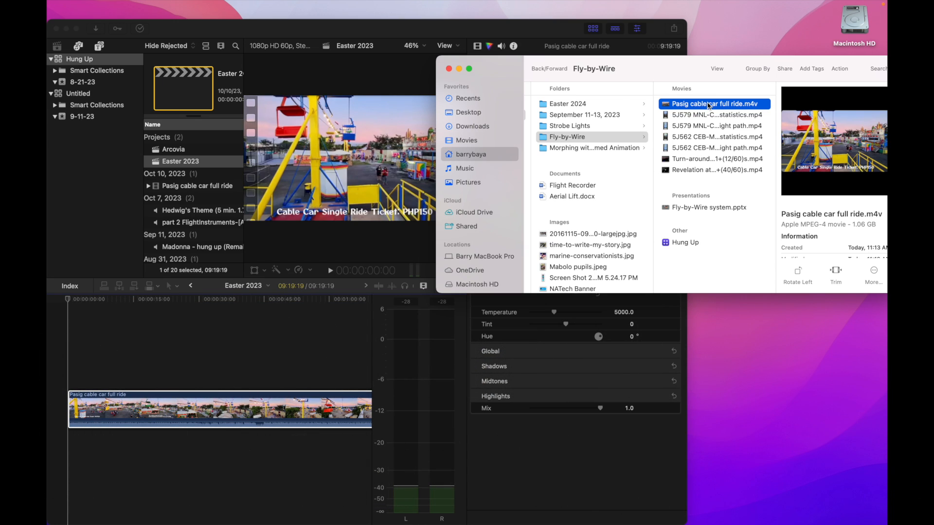
Step: Add "Pasig cable car full ride.m4v" beneath the existing clip at the start of the timeline, and switch to Final Cut Pro
left_click_drag(708, 104, 67, 456)
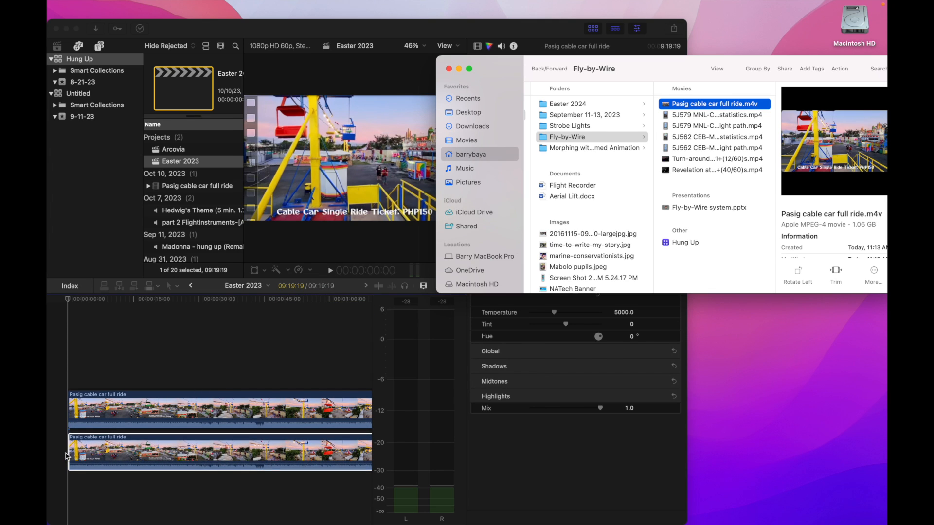
left_click(515, 30)
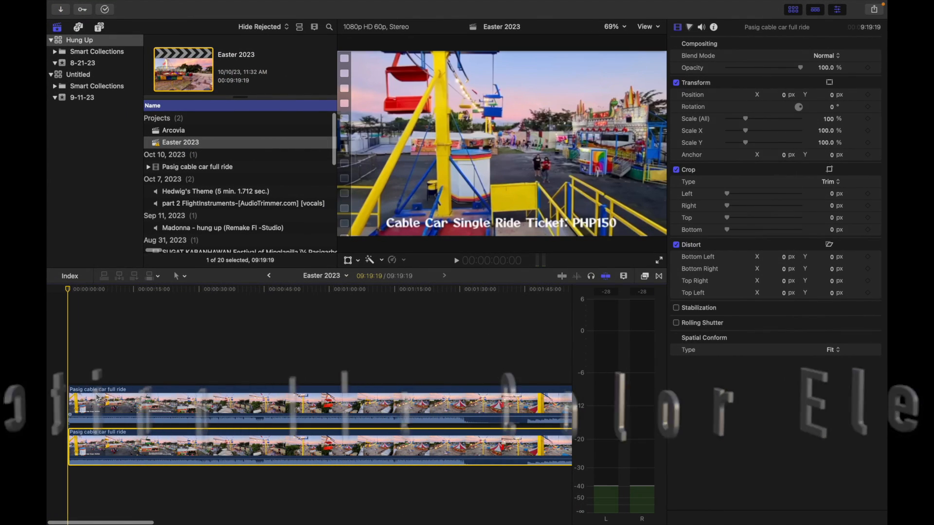
Step: Show the color inspector for the upper clip and set its Shadows saturation to 2 and brightness to -1
left_click(97, 397)
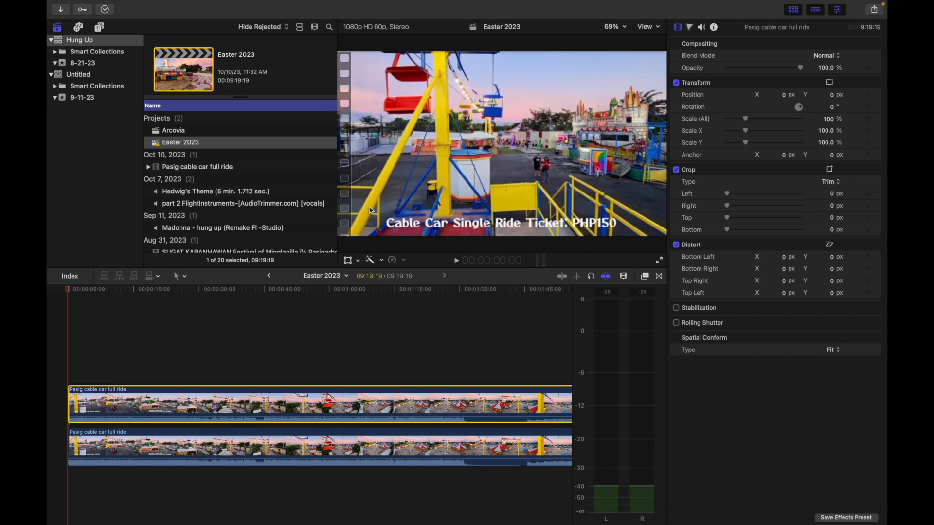
left_click(382, 262)
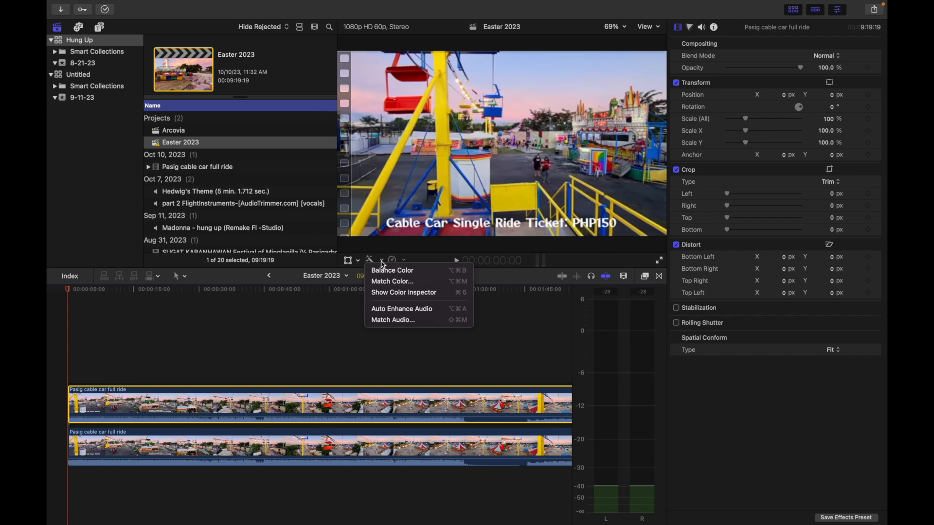
left_click(414, 294)
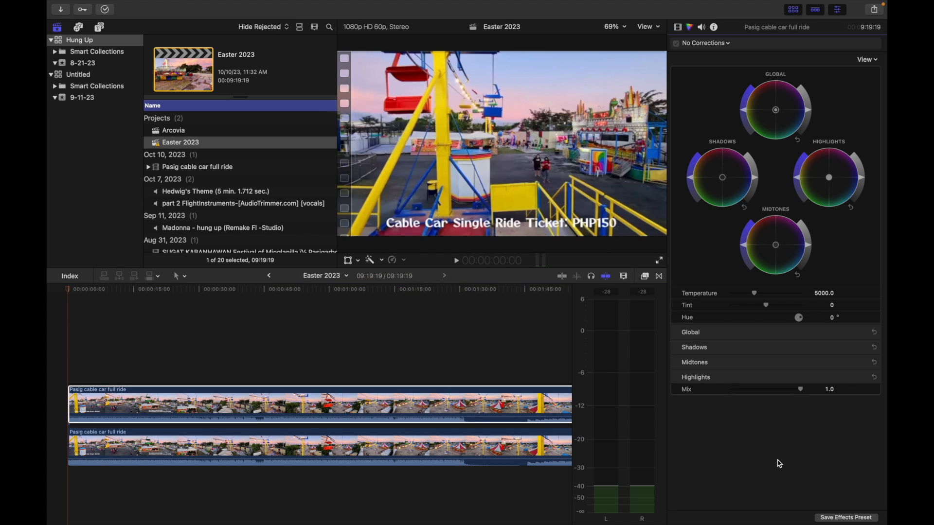
left_click(864, 347)
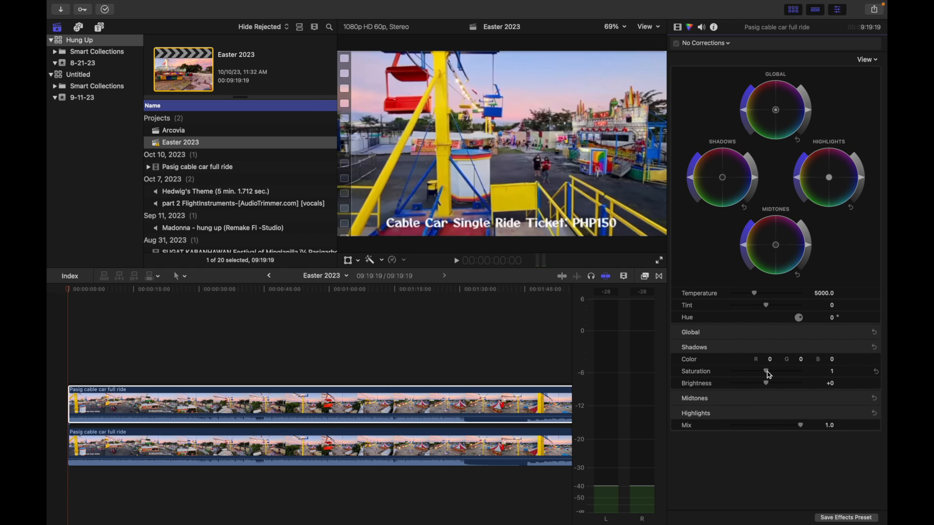
mouse_move(767, 374)
left_mouse_down()
mouse_move(717, 372)
mouse_move(827, 374)
mouse_move(767, 375)
left_mouse_up()
left_click(827, 372)
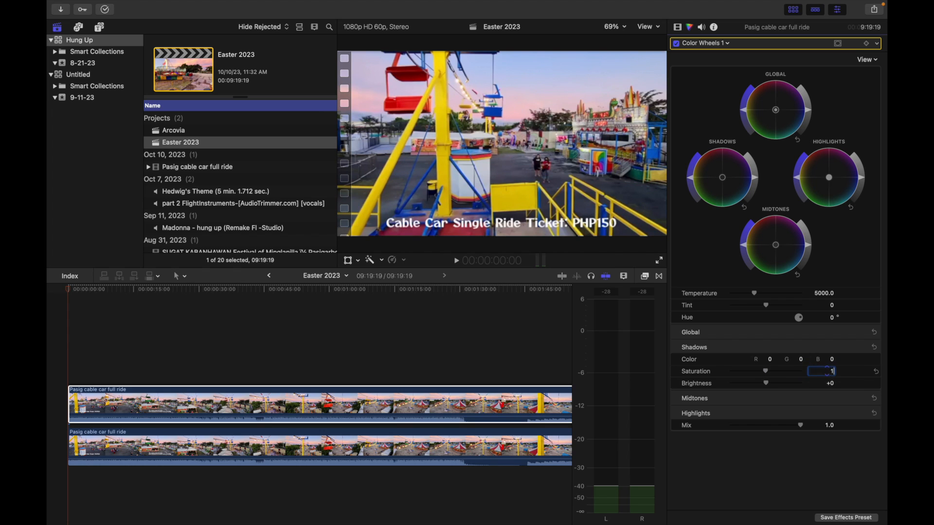
type("1")
mouse_move(767, 384)
left_mouse_down()
mouse_move(822, 384)
mouse_move(705, 388)
mouse_move(767, 388)
left_mouse_up()
left_click(825, 383)
type("0")
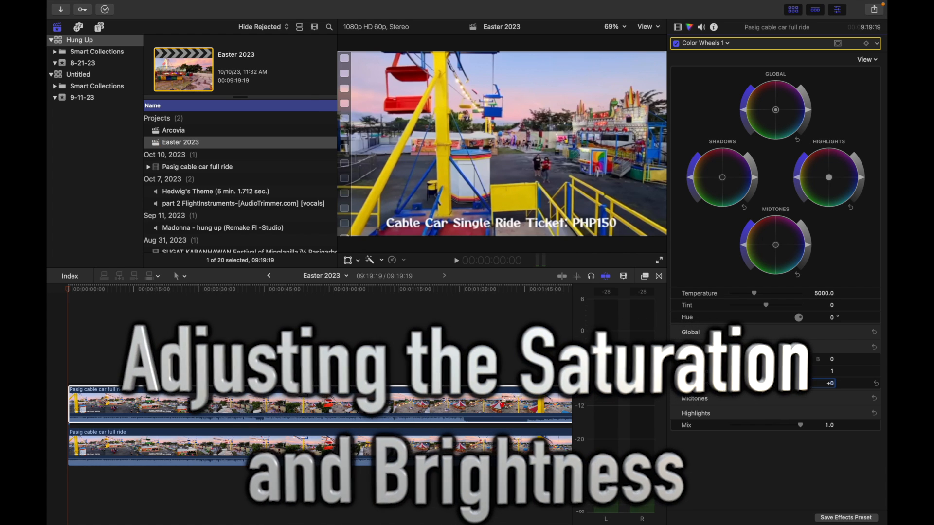
left_click_drag(766, 384, 825, 382)
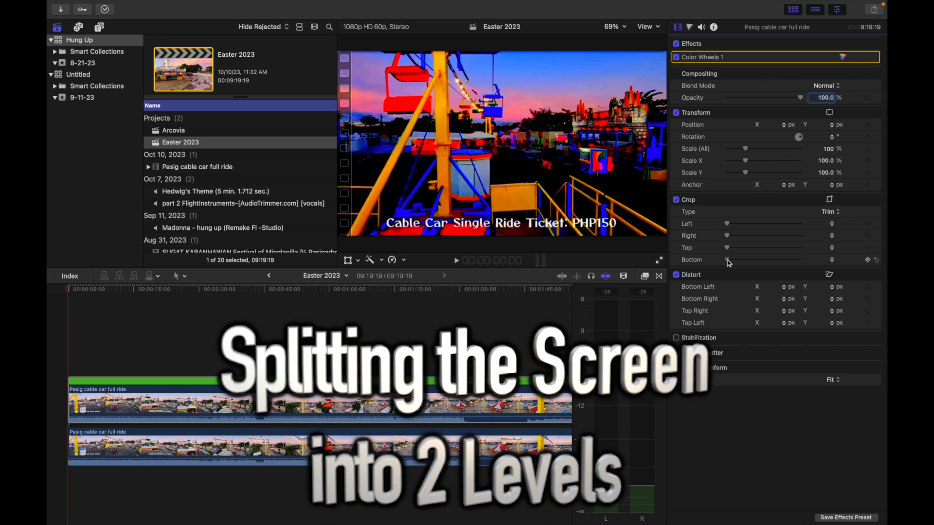
Step: Crop the bottom of the upper clip by 540 px
left_click_drag(726, 260, 766, 264)
left_click(825, 260)
type("54")
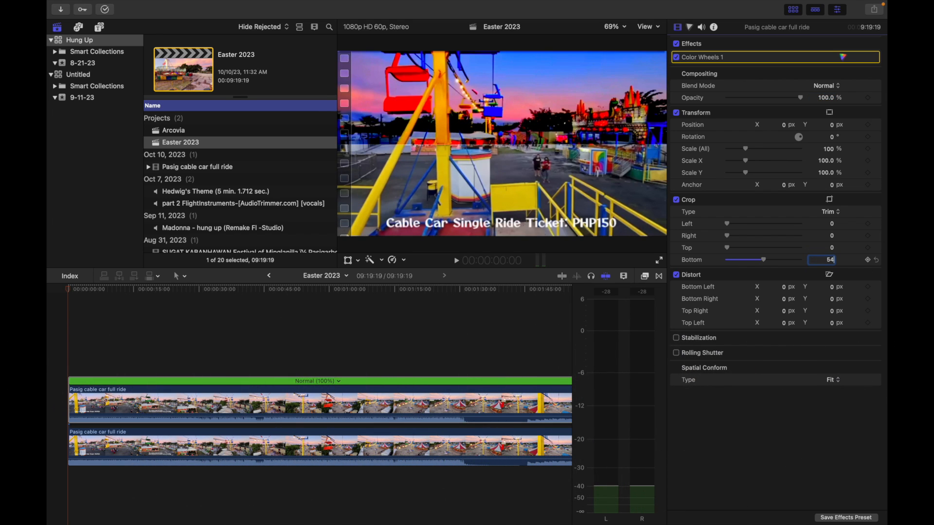
type("0")
key("Return")
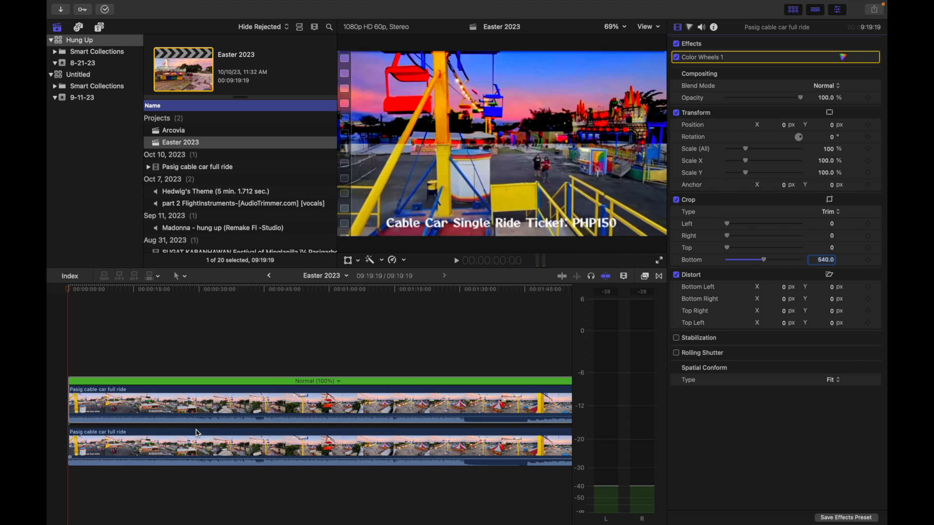
Step: Crop the top of the lower clip by 540 px
left_click(183, 447)
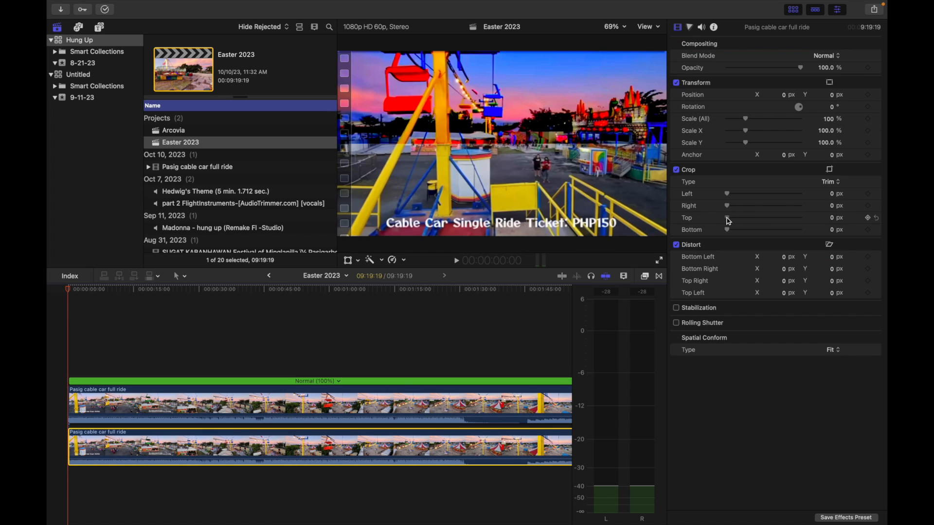
left_click_drag(728, 221, 769, 221)
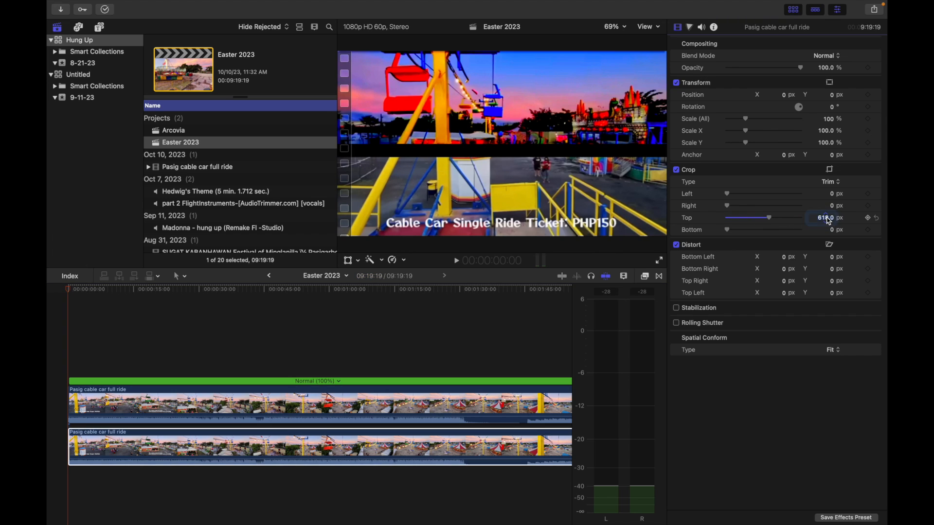
type("540")
key("Return")
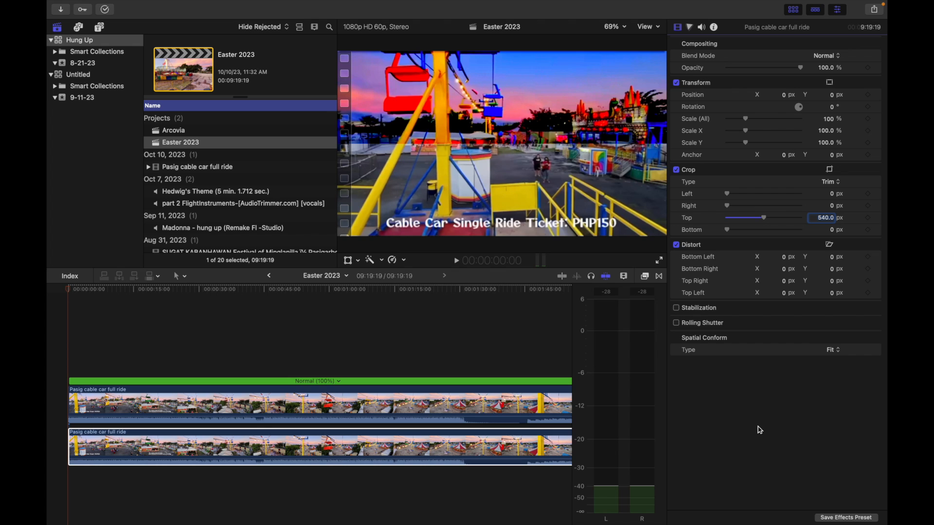
Step: Duplicate the upper cropped clip in the timeline and stack the copy with the other two clips at the start
left_click(165, 406)
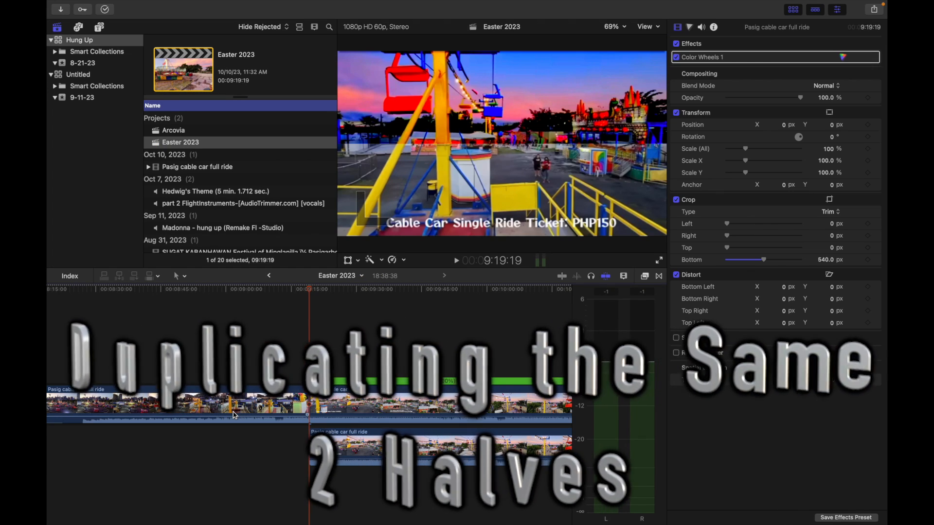
left_click(229, 413)
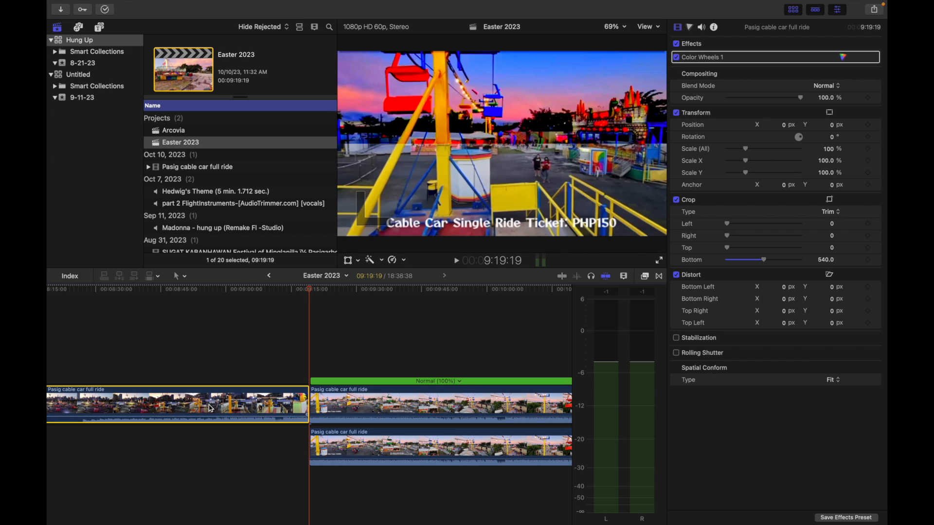
key("super+minus")
key("super+minus")
key("super+minus")
key("super+minus")
key("super+minus")
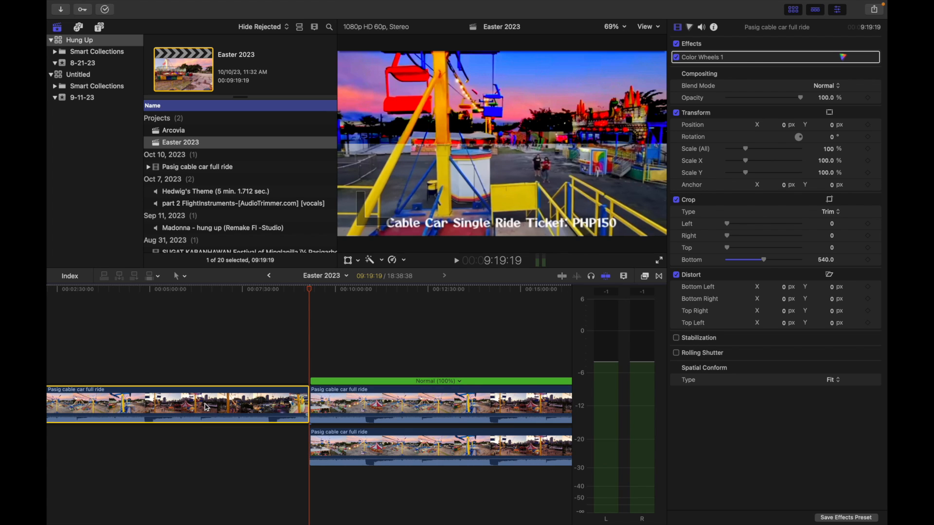
key("super+minus")
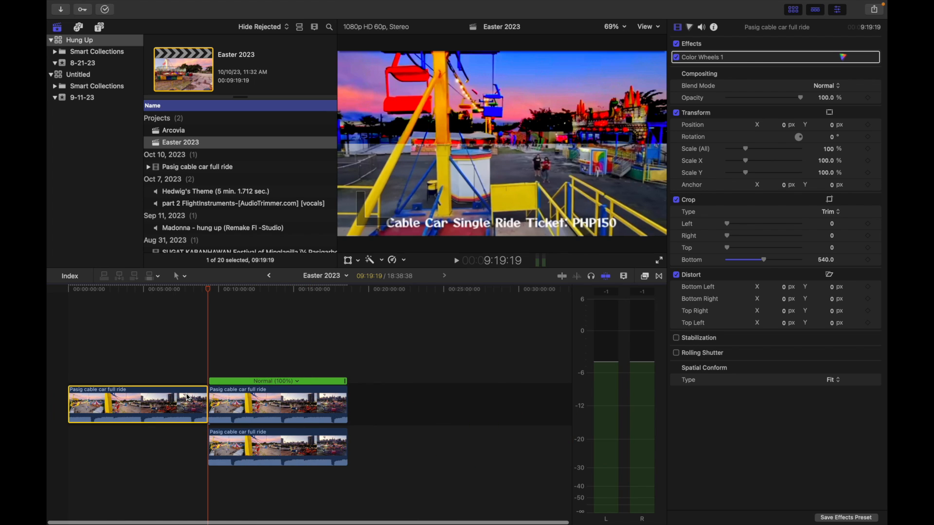
left_click(128, 290)
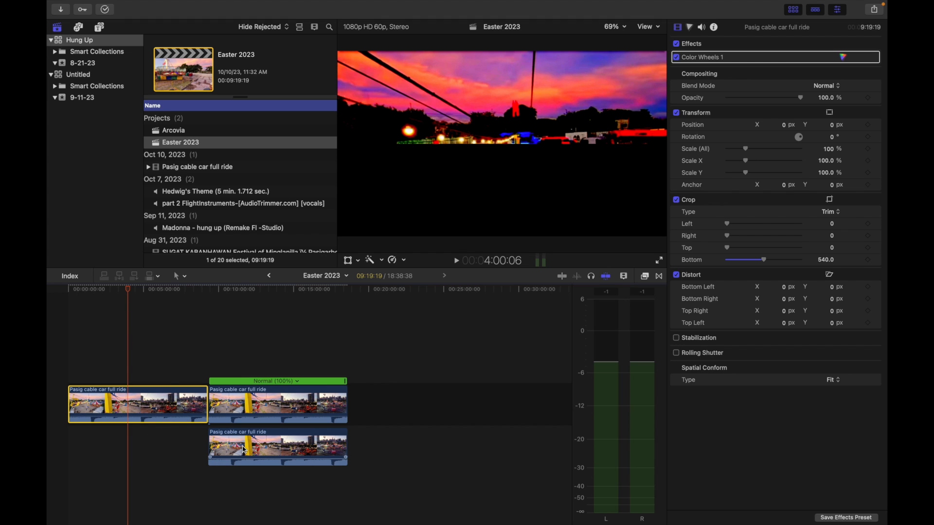
left_click_drag(244, 450, 153, 436)
scroll(153, 436, "down", 3)
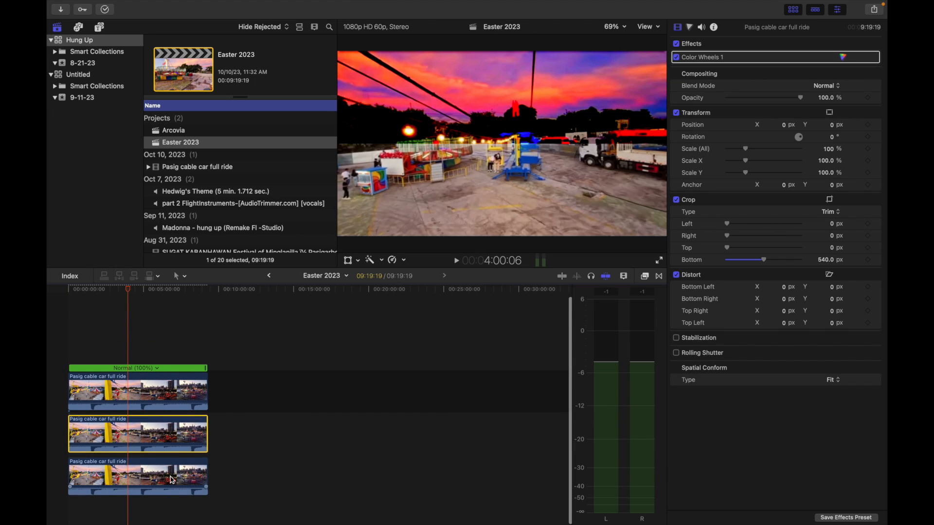
Step: Duplicate the bottom clip with the cropped top, stacking the copy with the other three clips from the start of the timeline
left_click(172, 481)
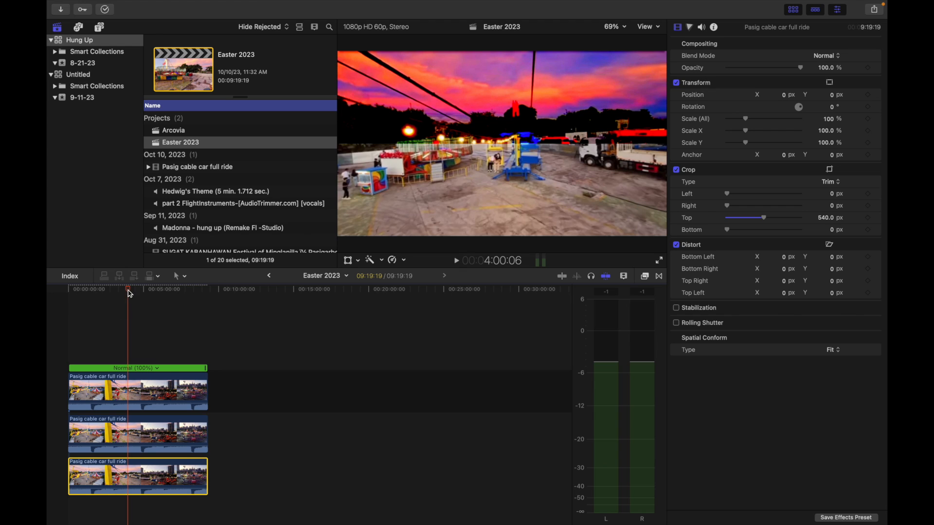
key("super+v")
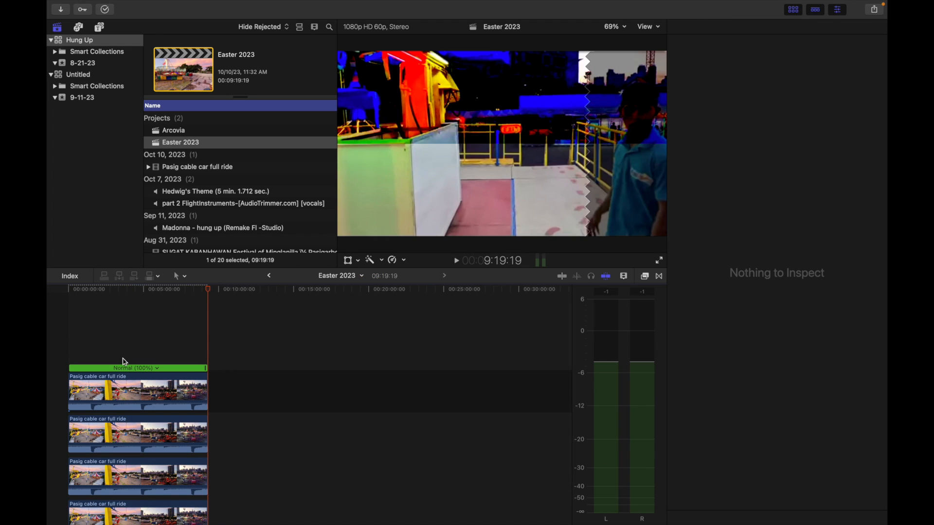
scroll(137, 376, "down", 3)
left_click(140, 290)
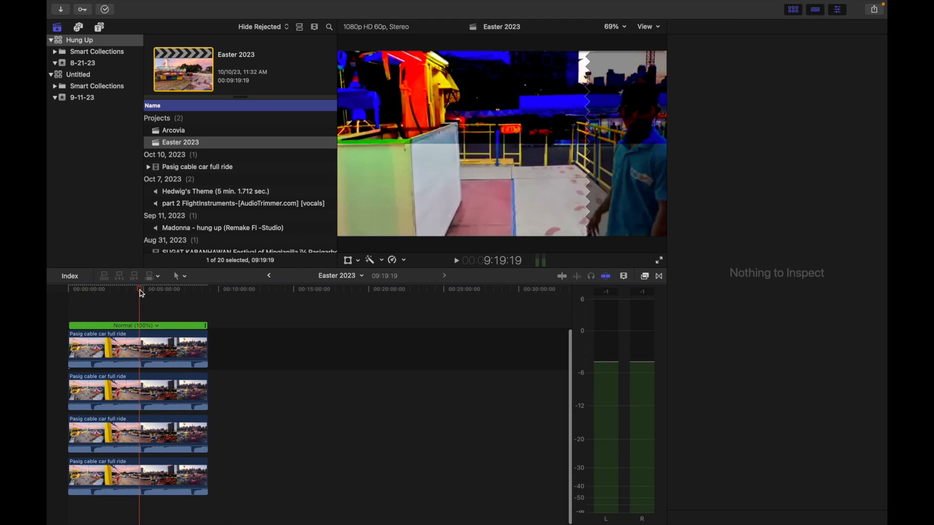
left_click(107, 289)
left_click(90, 290)
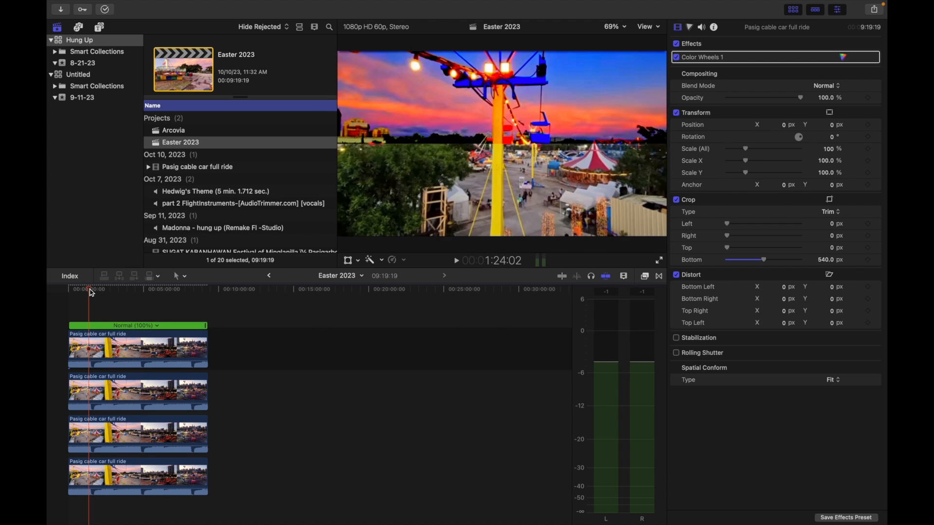
mouse_move(91, 290)
left_mouse_down()
mouse_move(69, 290)
mouse_move(78, 291)
left_mouse_up()
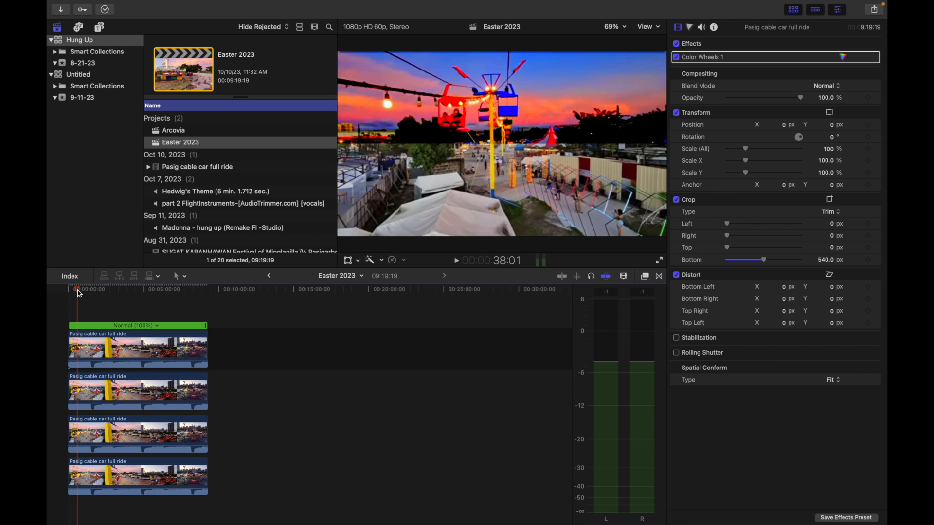
Step: Show the color inspector for the top clip in the four-clip stack
left_click(146, 349)
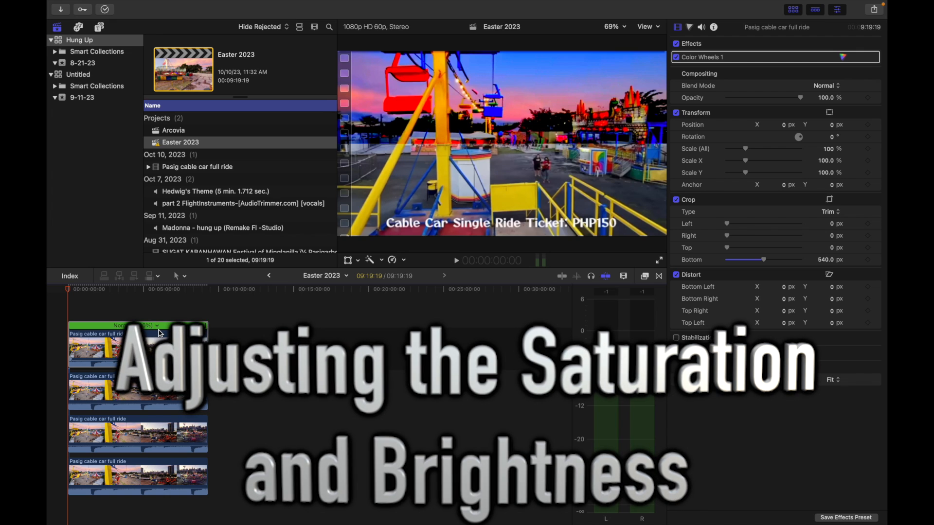
left_click(404, 260)
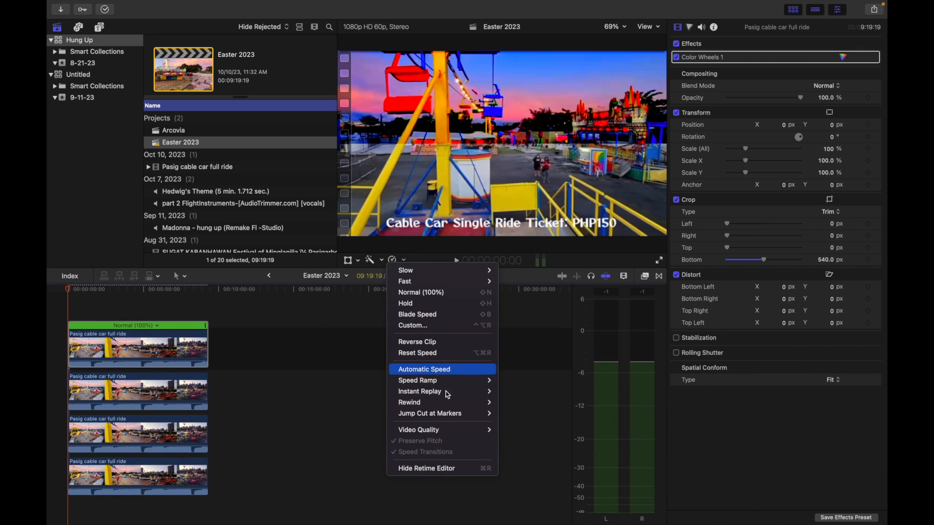
left_click(378, 260)
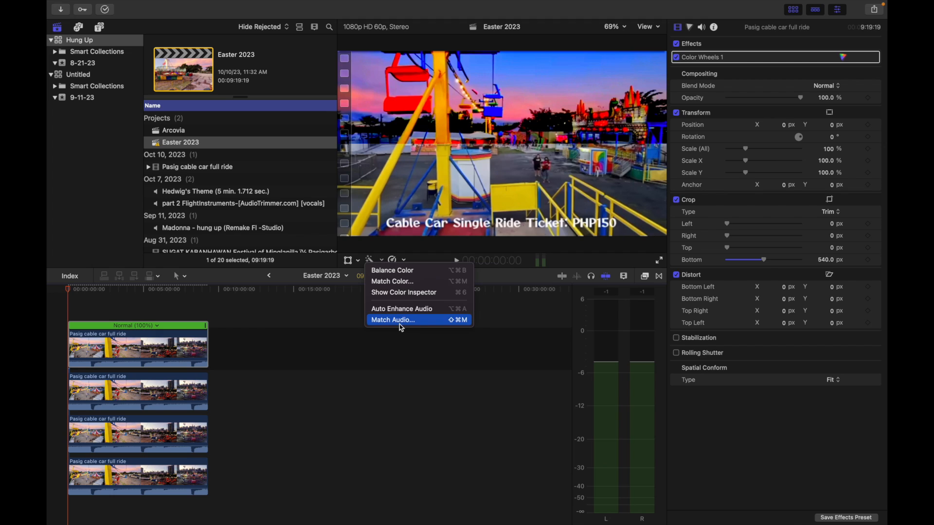
left_click(403, 293)
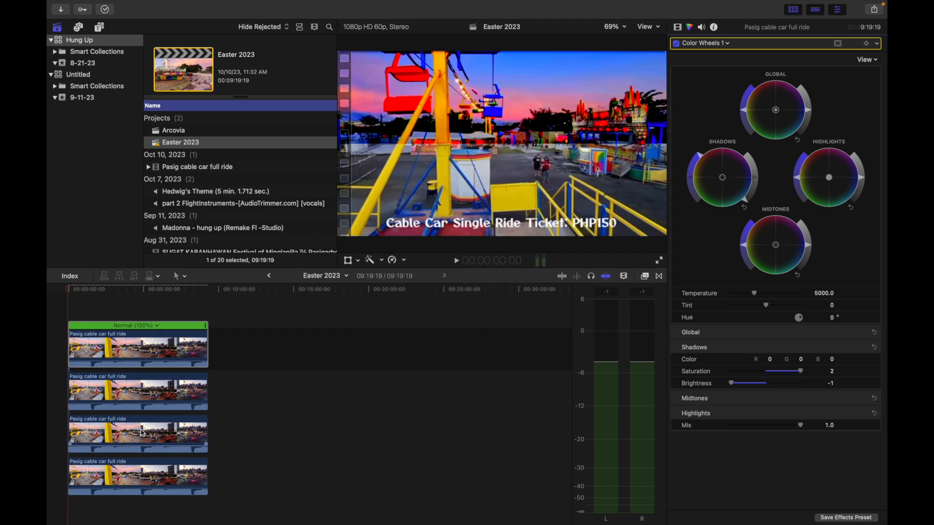
Step: Set the Shadows saturation to 1.5 on the third clip from the top of the stack
left_click(145, 432)
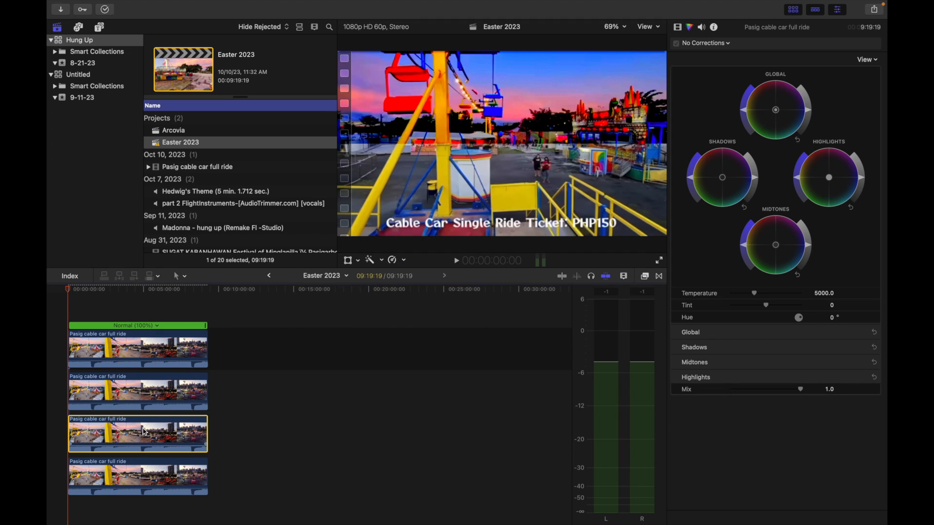
left_click(863, 348)
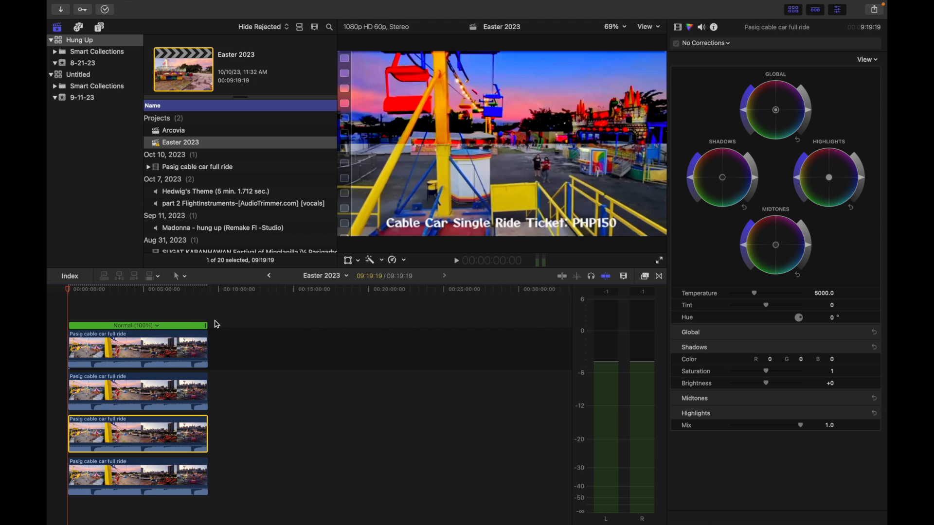
left_click(170, 344)
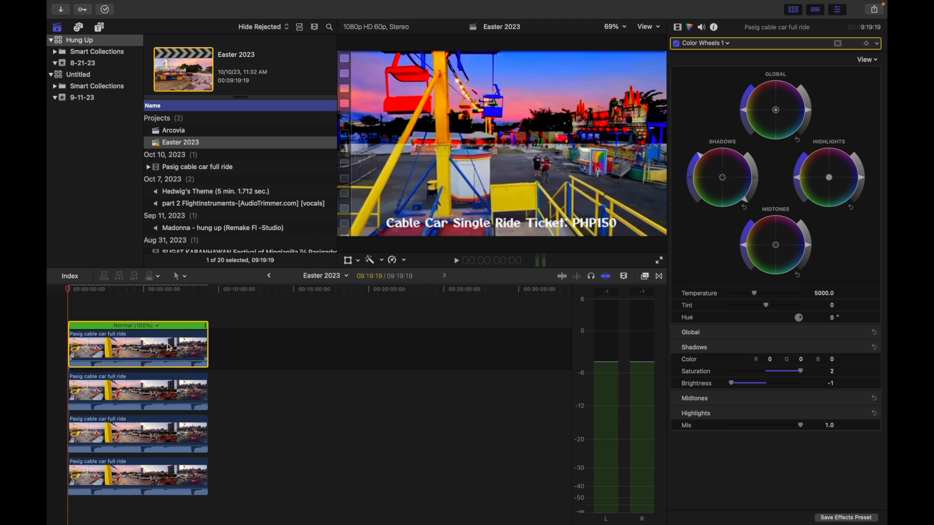
left_click(180, 439)
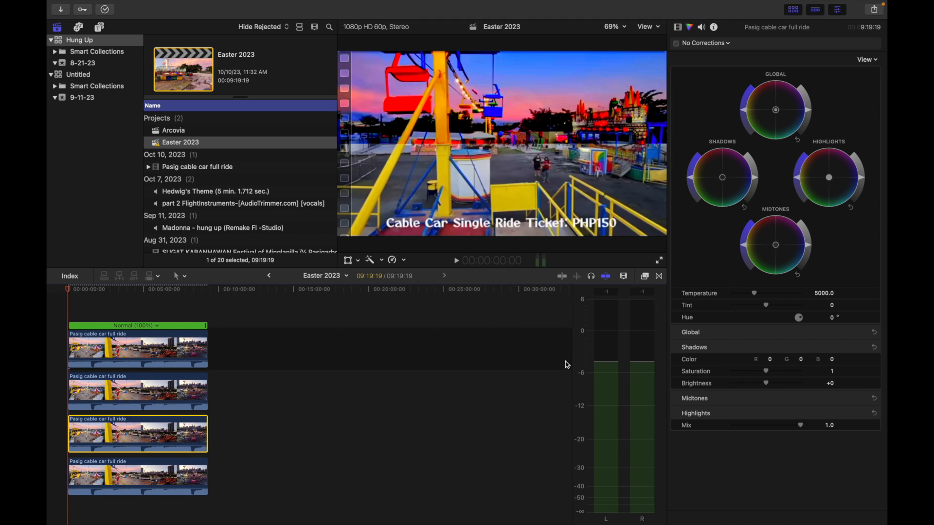
left_click_drag(784, 371, 783, 373)
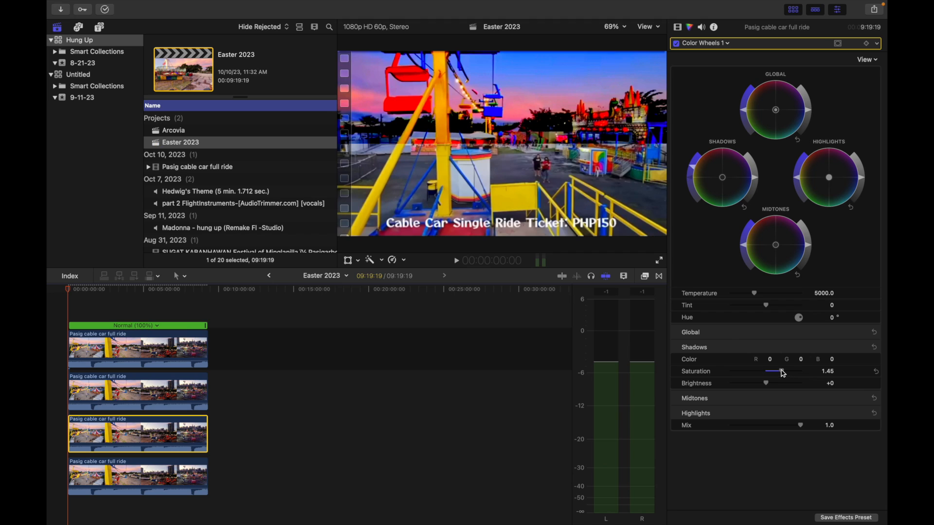
left_click(828, 372)
type("1.5")
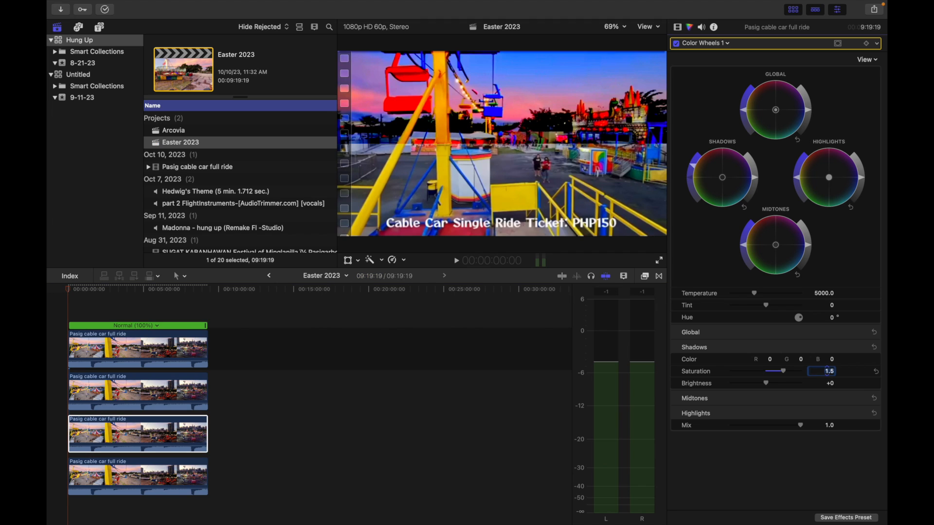
Step: Set the Shadows brightness to -0.5 on the third clip from the top of the stack
left_click_drag(768, 379, 713, 382)
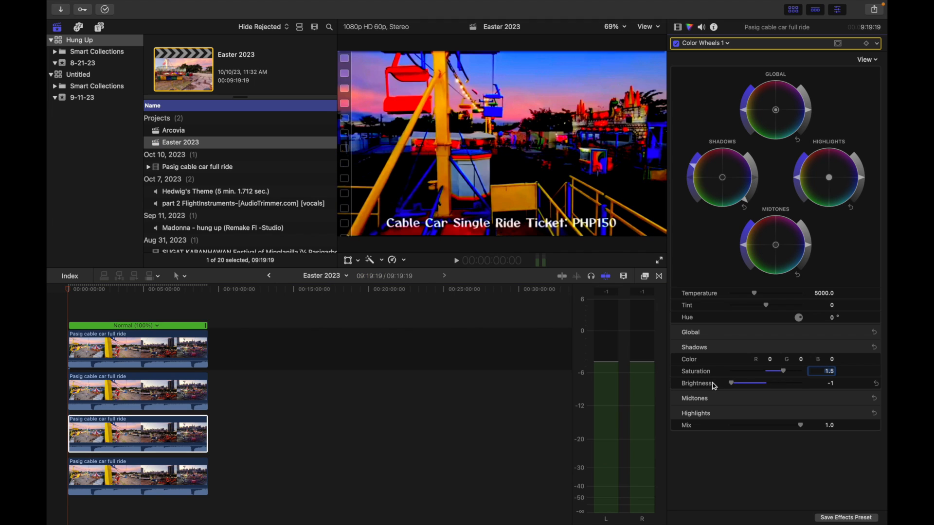
left_click(832, 384)
type("-0.5")
key("Return")
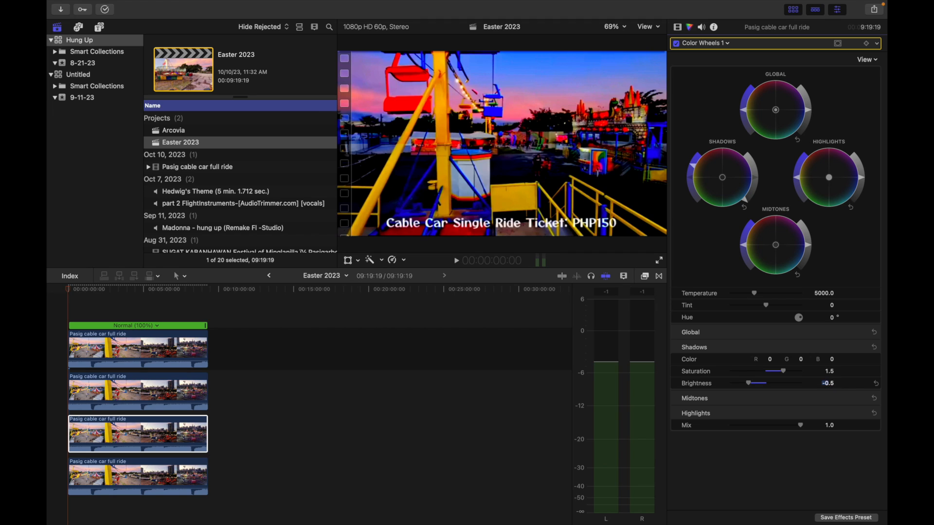
Step: Set the Shadows saturation to 1.75 on the second clip from the top of the stack
left_click(186, 389)
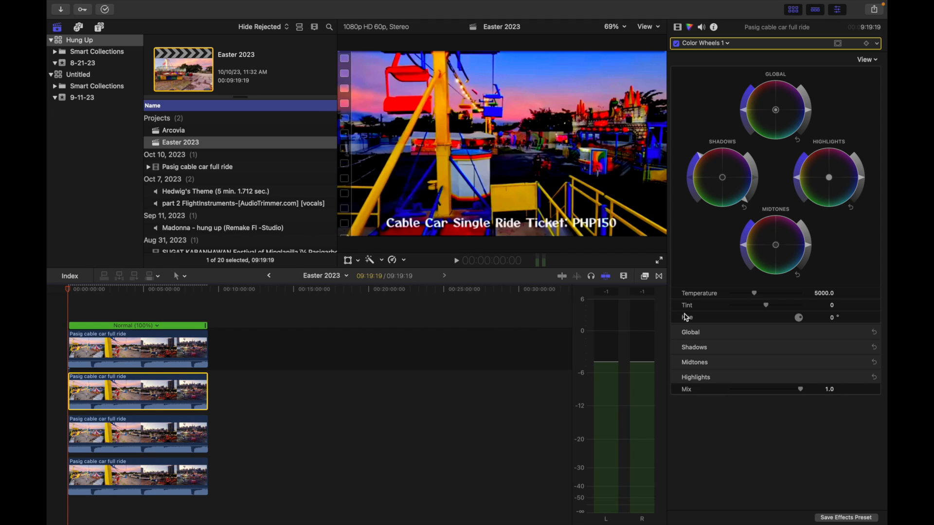
left_click(864, 347)
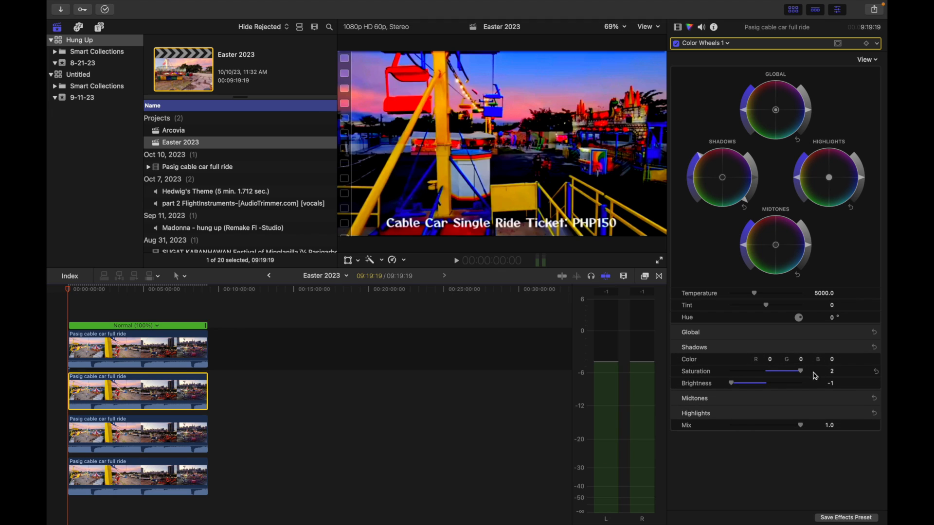
left_click(832, 372)
type("1.75")
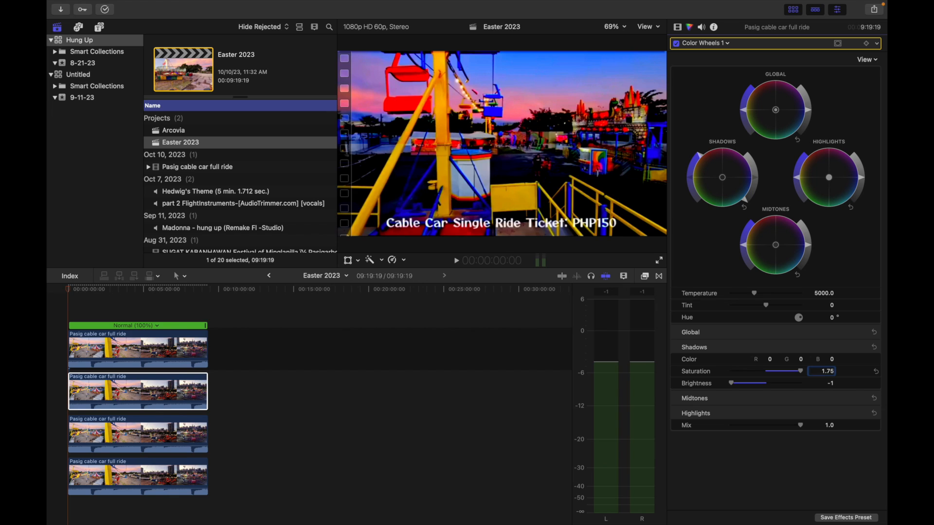
key("Return")
Step: Set the Shadows brightness to -0.75 on the second clip from the top
left_click(831, 383)
type("00.75")
key("Return")
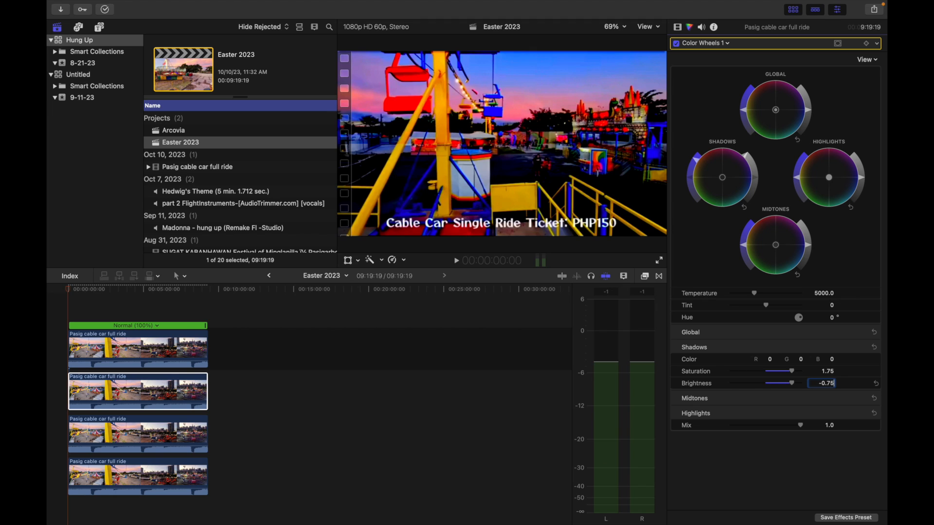
key("Return")
left_click(124, 403)
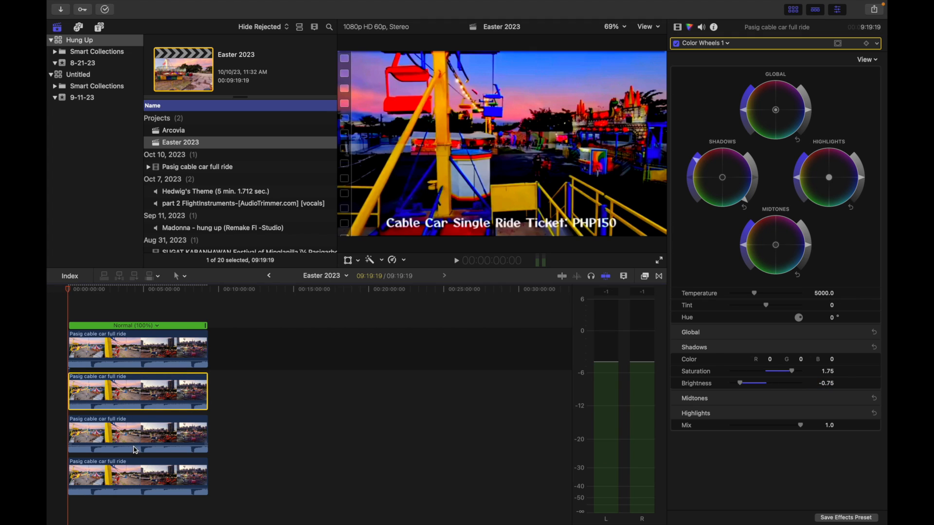
Step: Compare the Shadows saturation and brightness of the upper three clips one by one, with the playhead over the darker evening footage
left_click(167, 346)
left_click(176, 373)
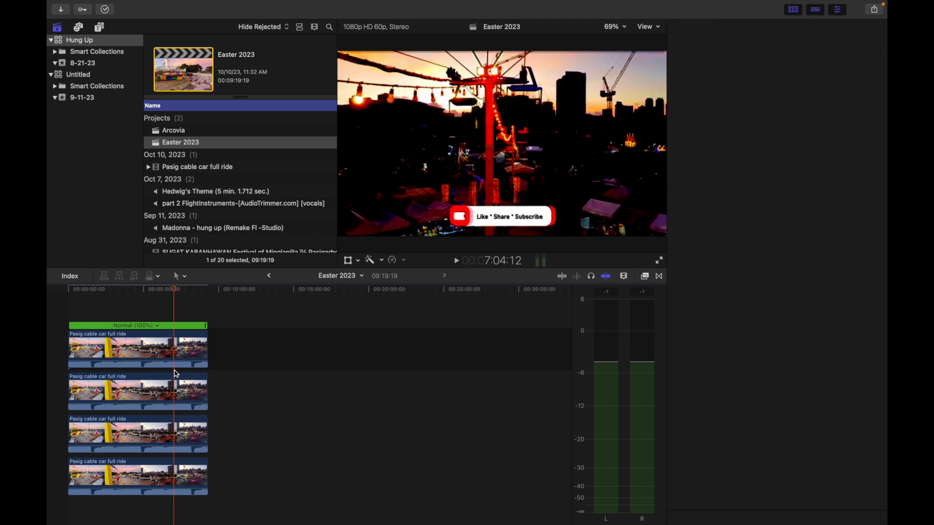
left_click(191, 387)
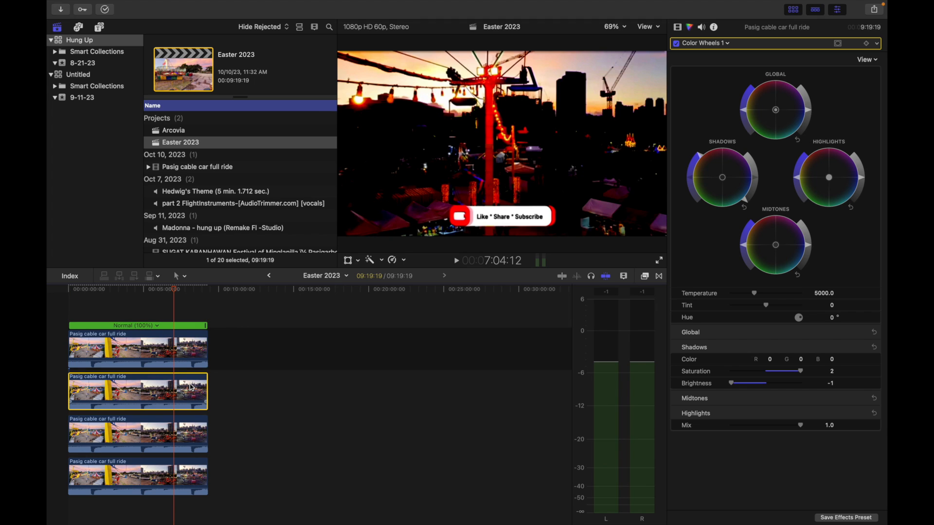
left_click(197, 346)
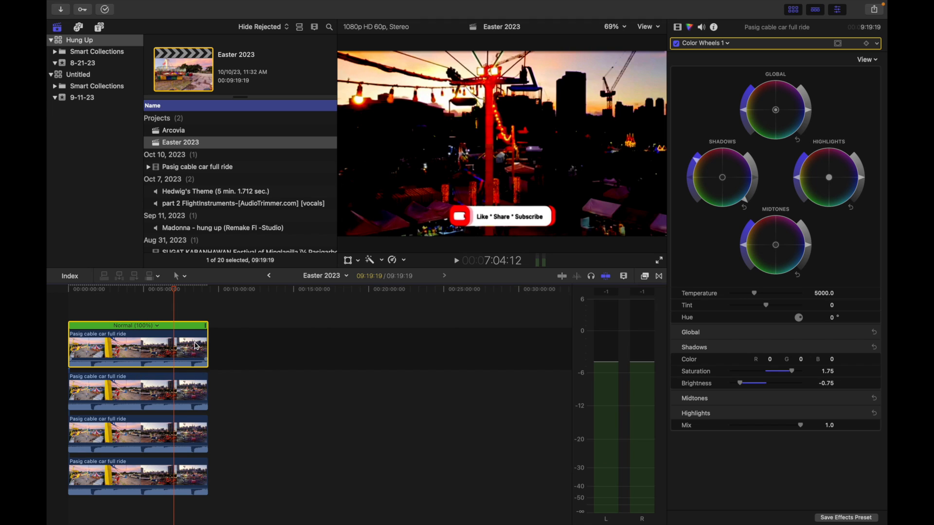
left_click(194, 380)
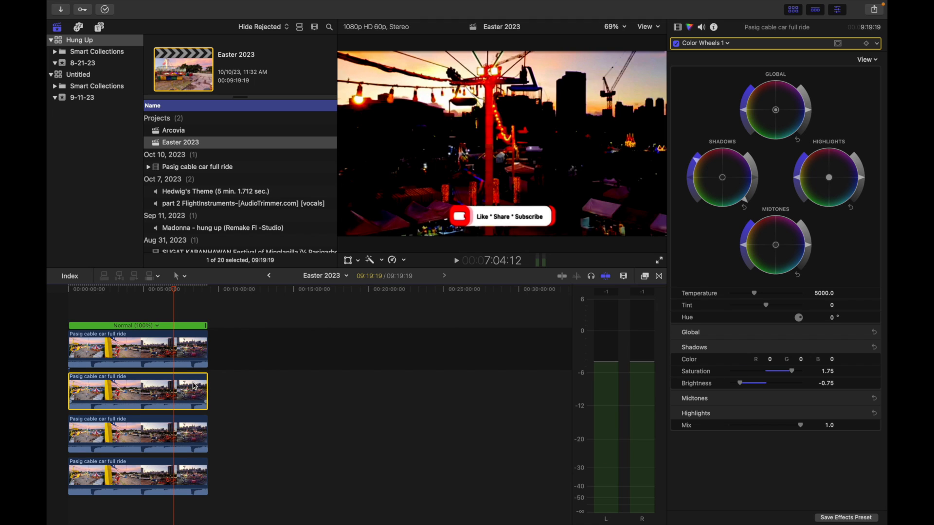
left_click(194, 436)
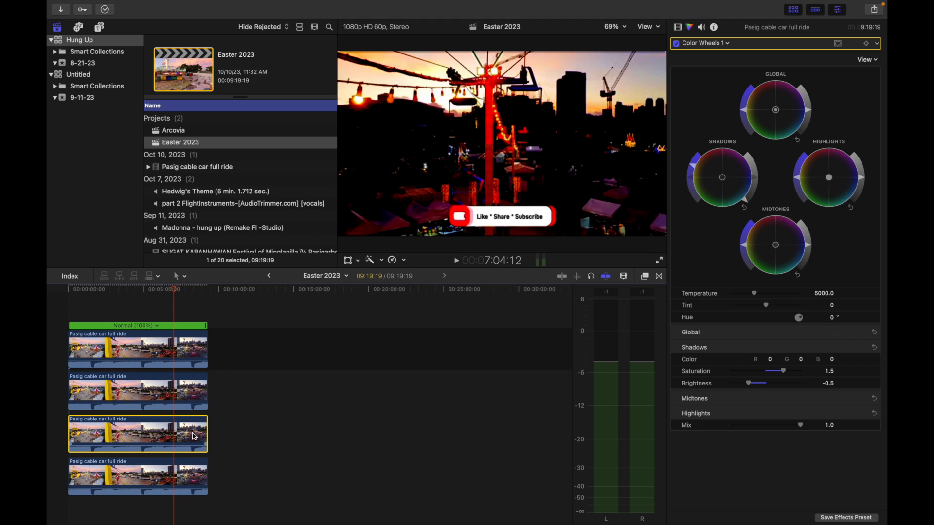
Step: Set the Shadows saturation to 1.25 on the bottom clip of the stack
left_click(192, 480)
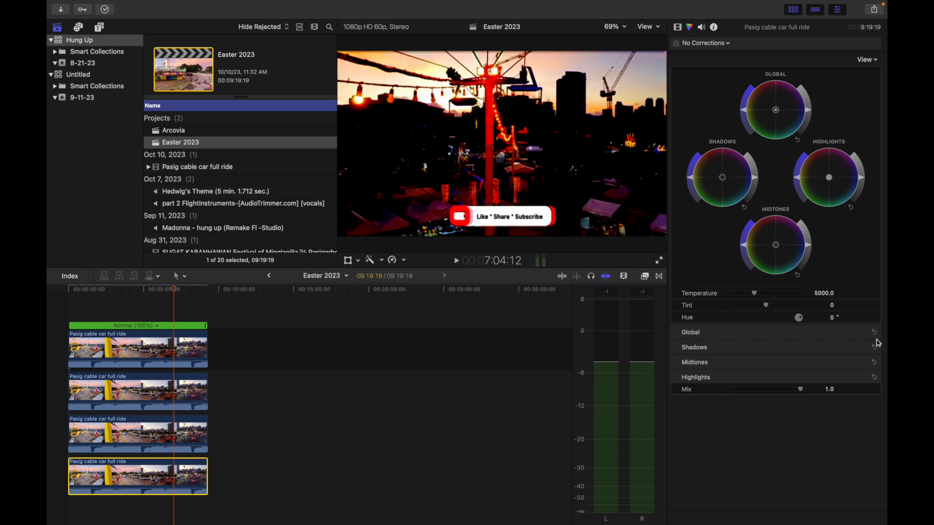
left_click(863, 348)
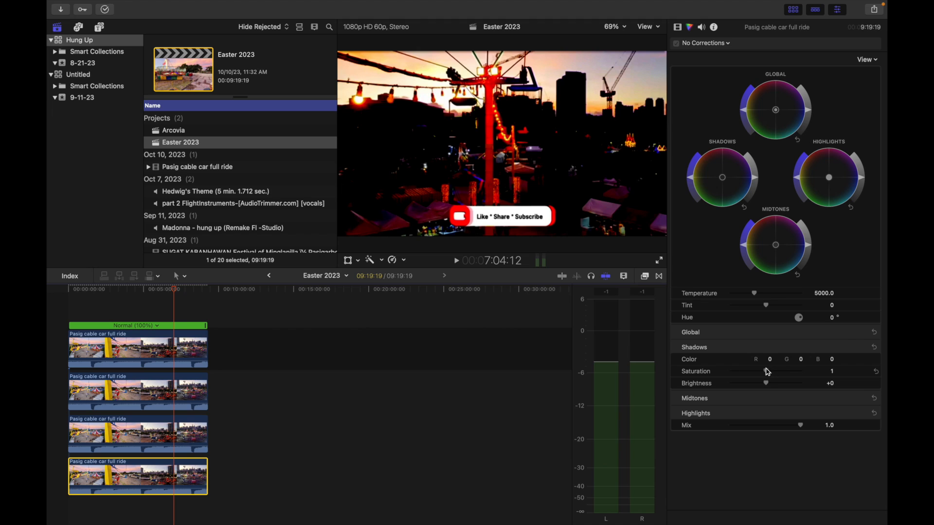
left_click_drag(768, 372, 776, 372)
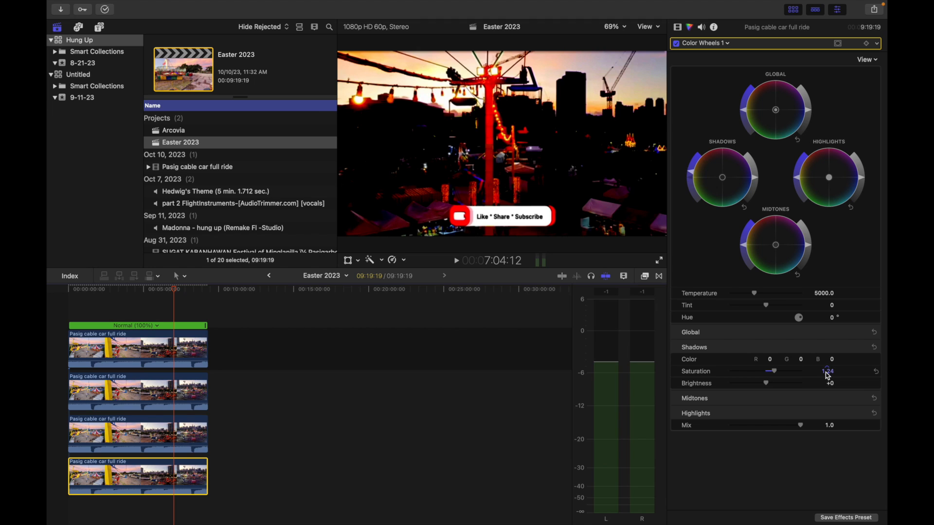
left_click(827, 372)
type("1.")
key("Tab")
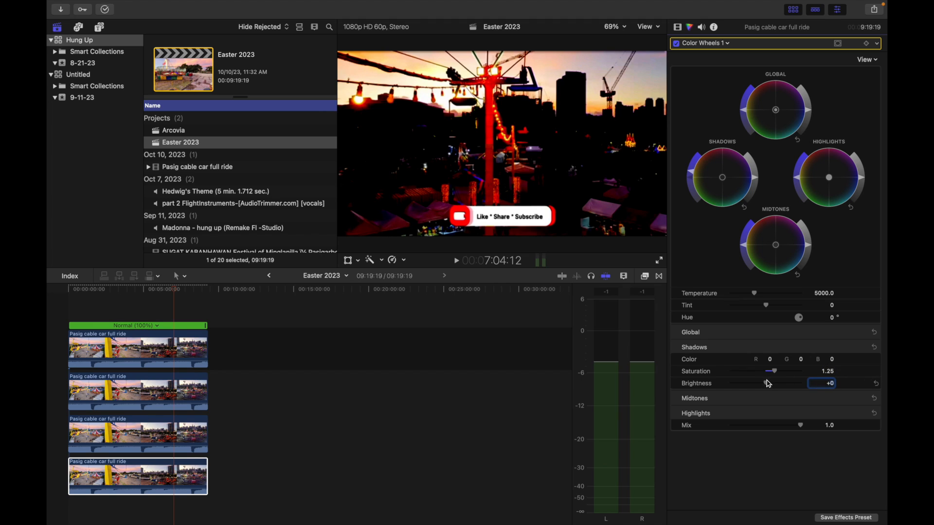
Step: Set the Shadows brightness to -0.25 on the bottom clip
left_click_drag(766, 383, 762, 383)
left_click(830, 384)
type("-0.25")
key("Return")
Step: Return the playhead to the start of the timeline and set the top clip's bottom crop to 810 px
left_click(79, 294)
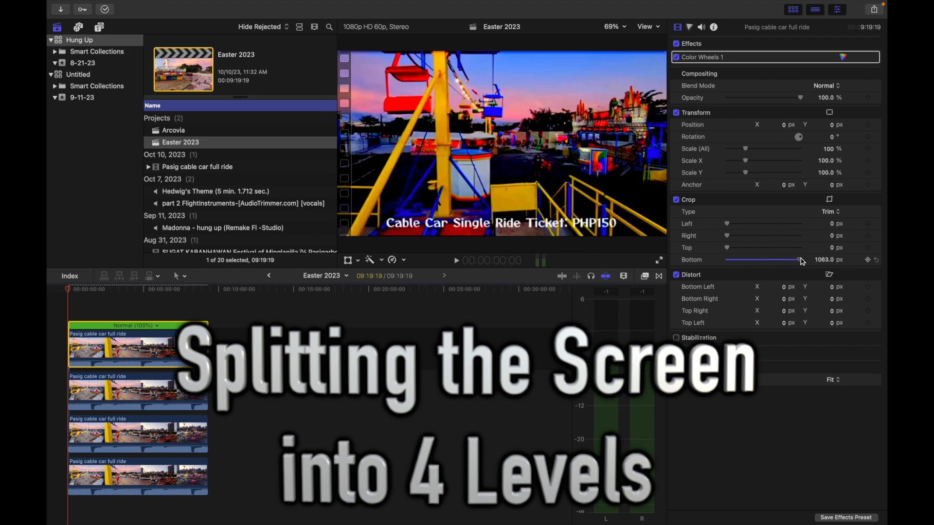
left_click_drag(801, 261, 809, 261)
left_click(823, 261)
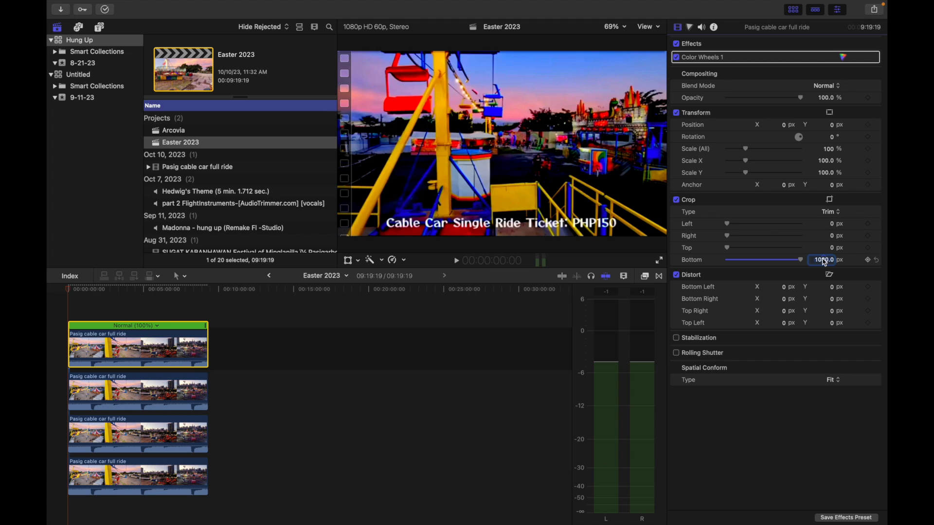
type("810")
key("Return")
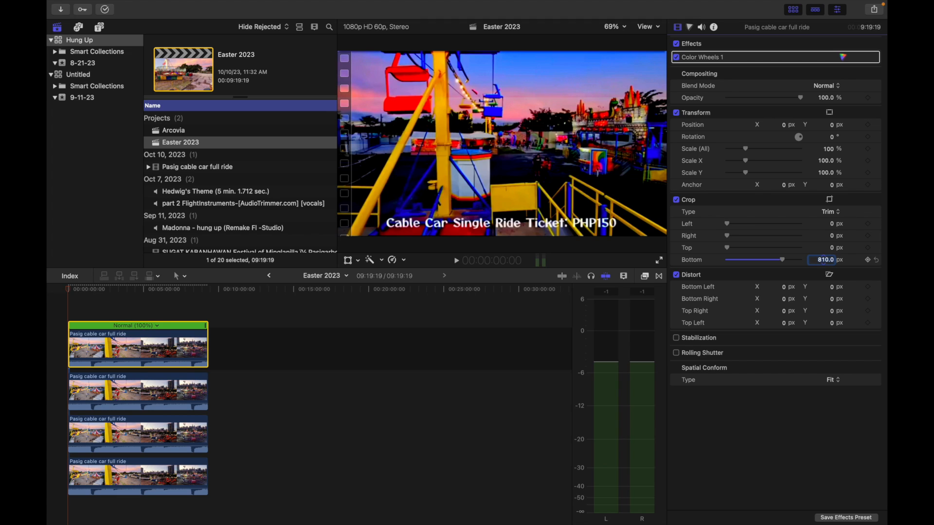
Step: Crop the second clip from the top to a strip with 270 px off its top and 540 px off its bottom
left_click(192, 386)
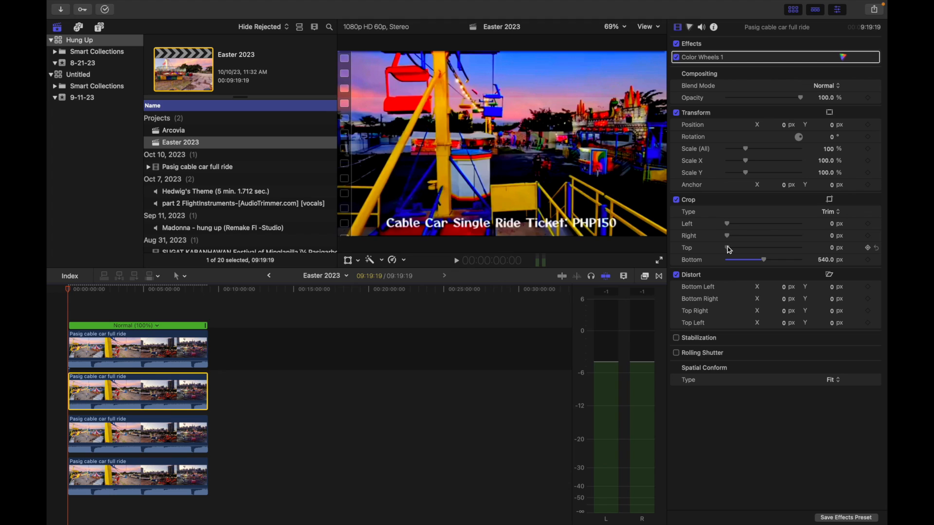
left_click_drag(728, 249, 752, 250)
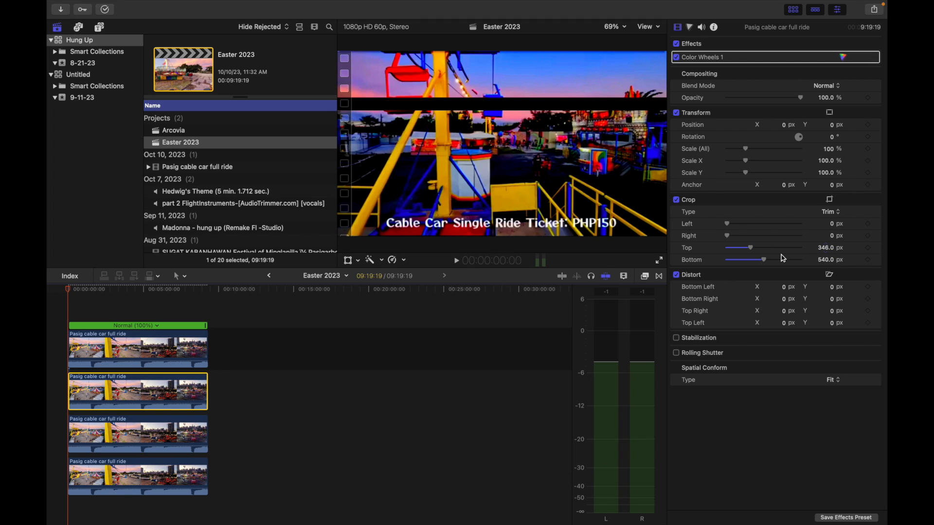
left_click_drag(766, 263, 763, 263)
left_click(826, 261)
type("540")
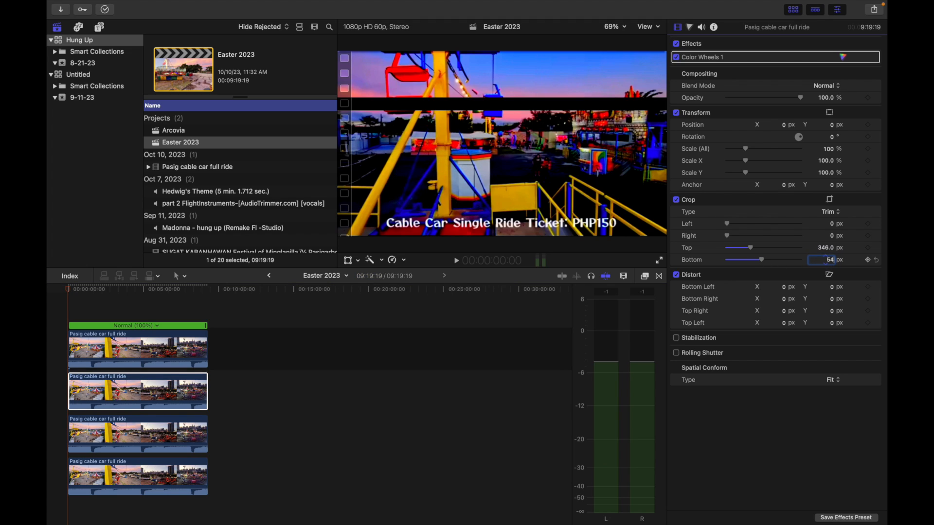
key("Return")
left_click(824, 248)
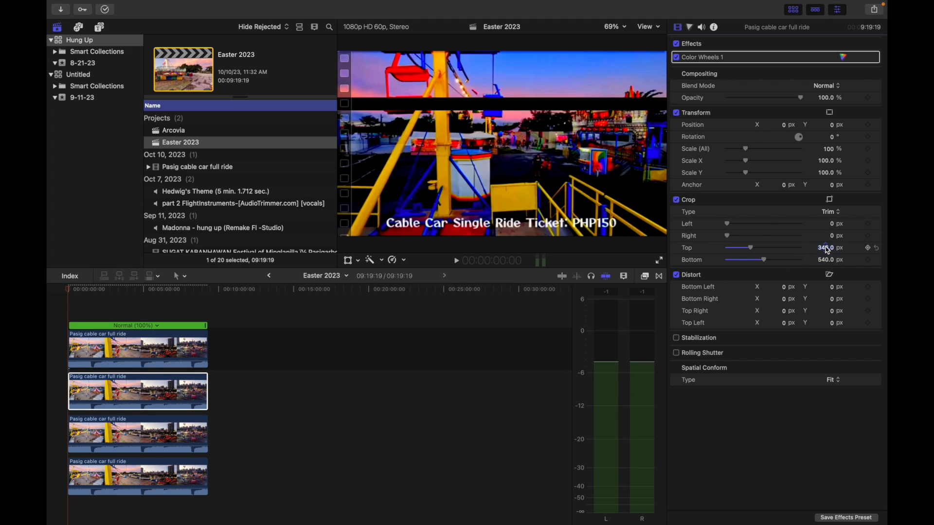
type("270")
key("Return")
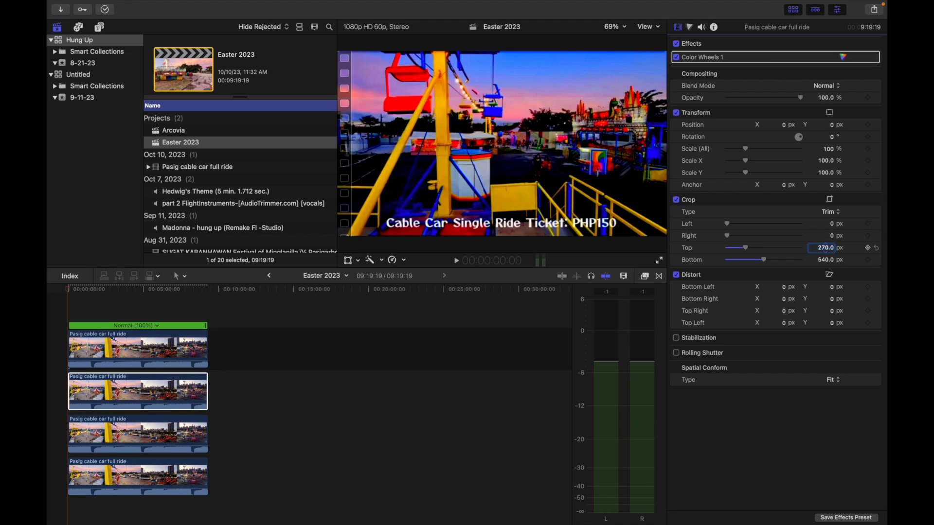
Step: Crop the third clip from the top to a strip with 540 px off its top and 270 px off its bottom
left_click(155, 452)
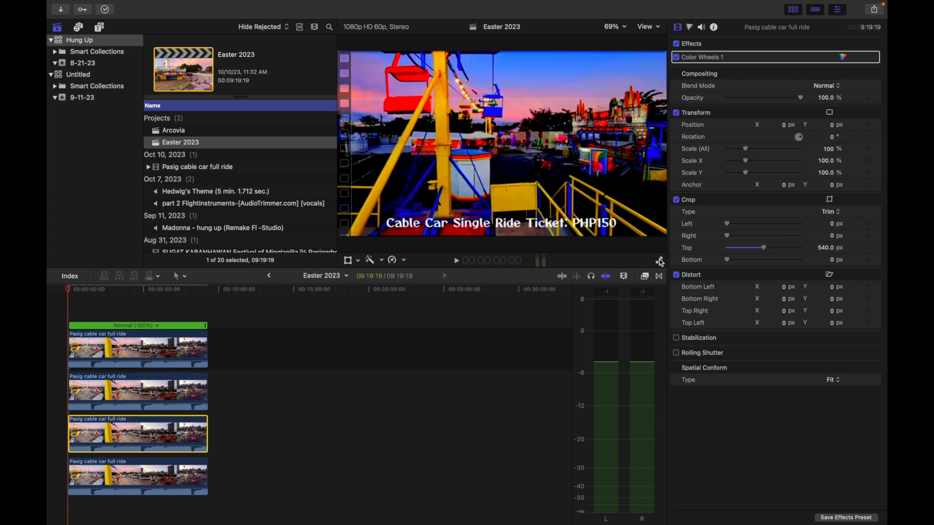
left_click_drag(767, 251, 772, 251)
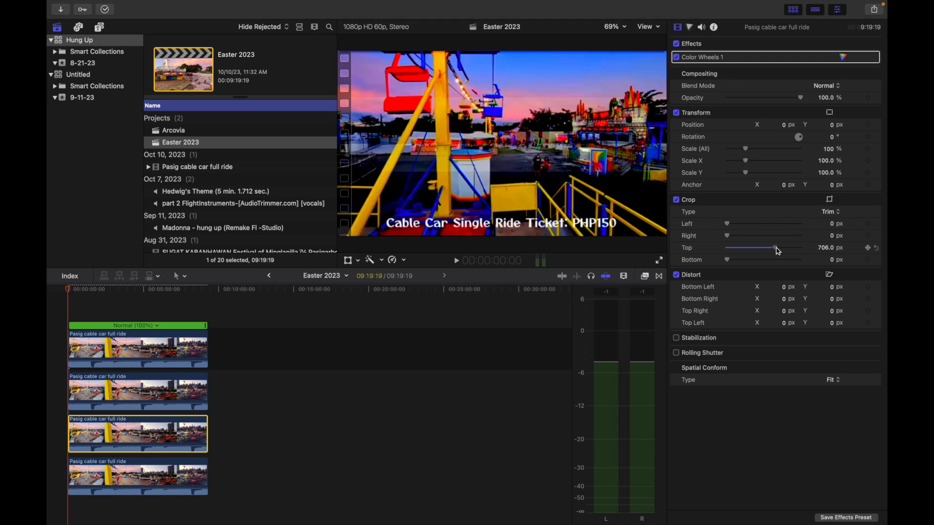
left_click(826, 249)
type("5")
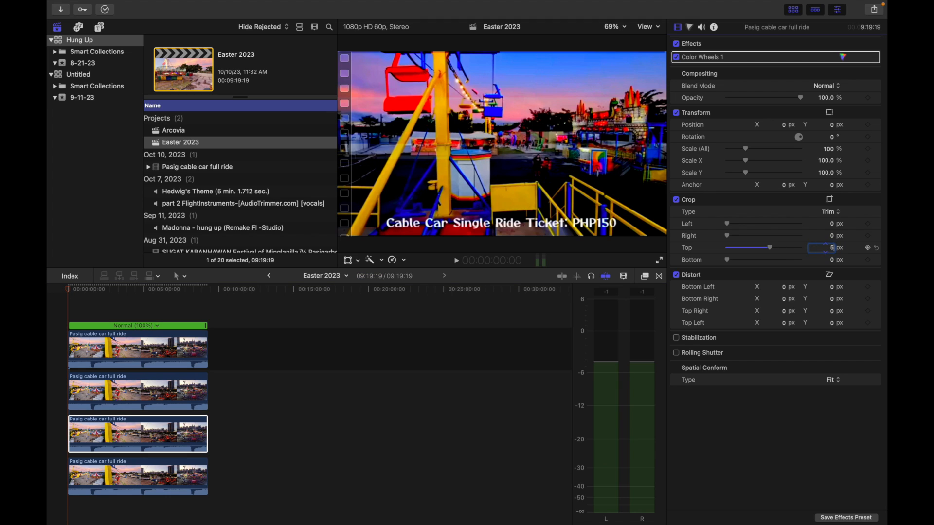
type("40")
key("Return")
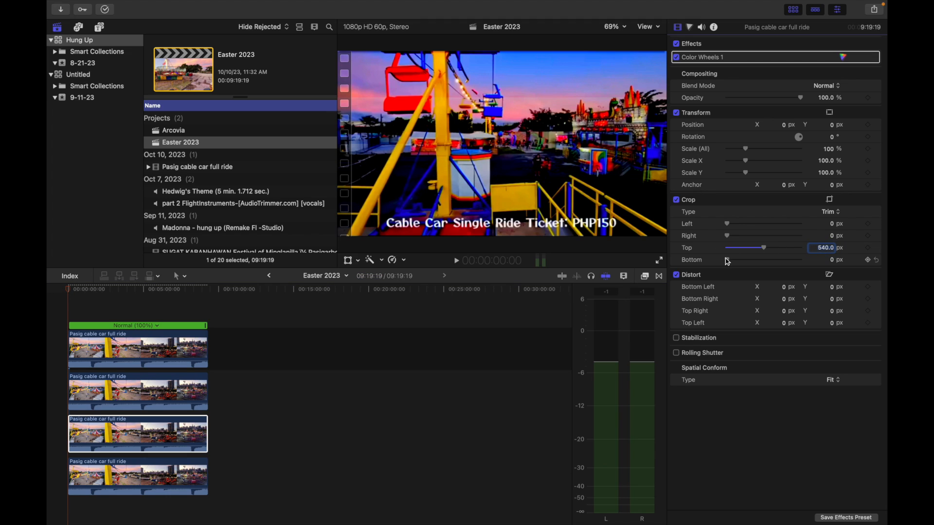
left_click_drag(730, 263, 751, 261)
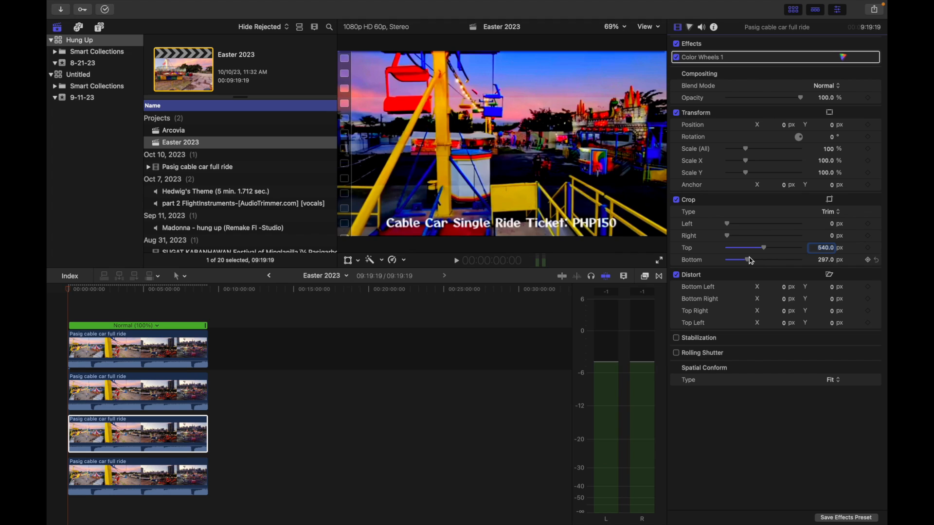
left_click(827, 261)
type("270")
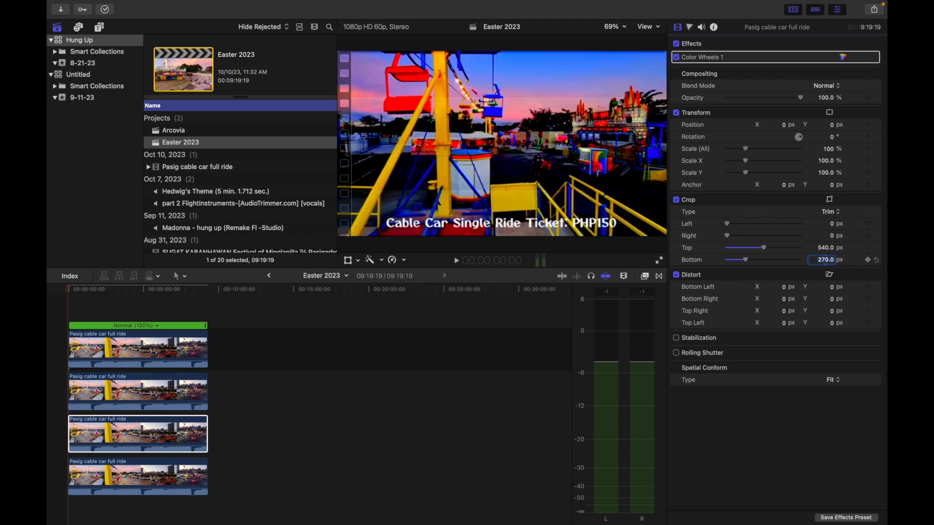
key("Return")
Step: Set the top crop of the bottom clip in the stack to 810 px
left_click(187, 475)
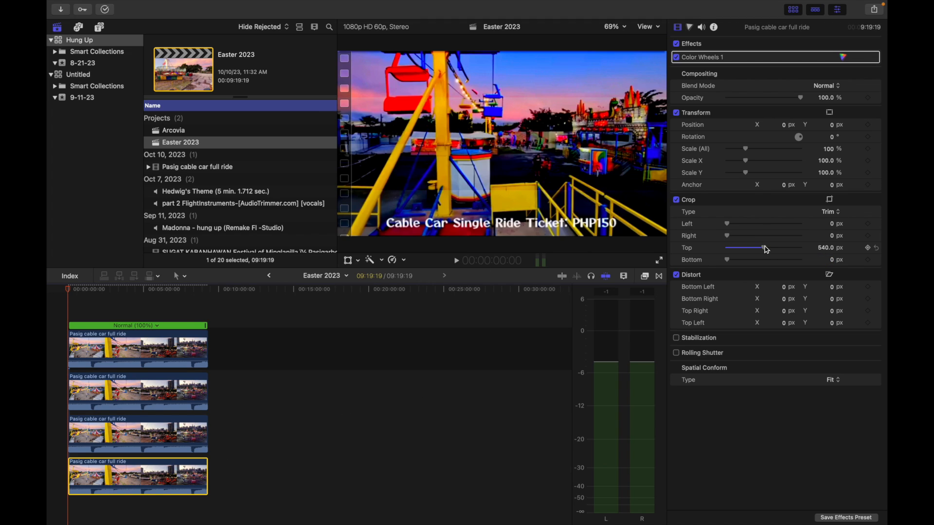
left_click_drag(766, 249, 796, 250)
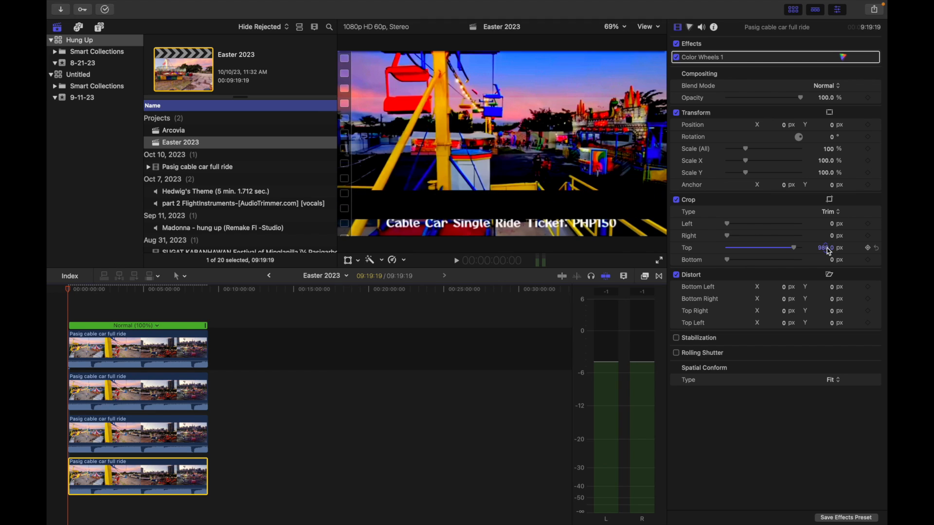
left_click(829, 249)
type("810")
key("Return")
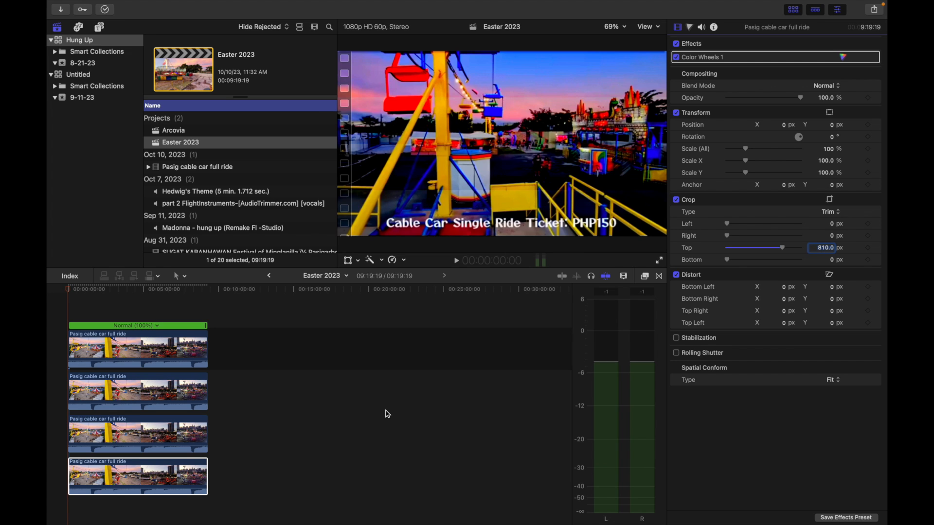
Step: Detach the audio from all four stacked cable car clips
left_click(166, 393, "super")
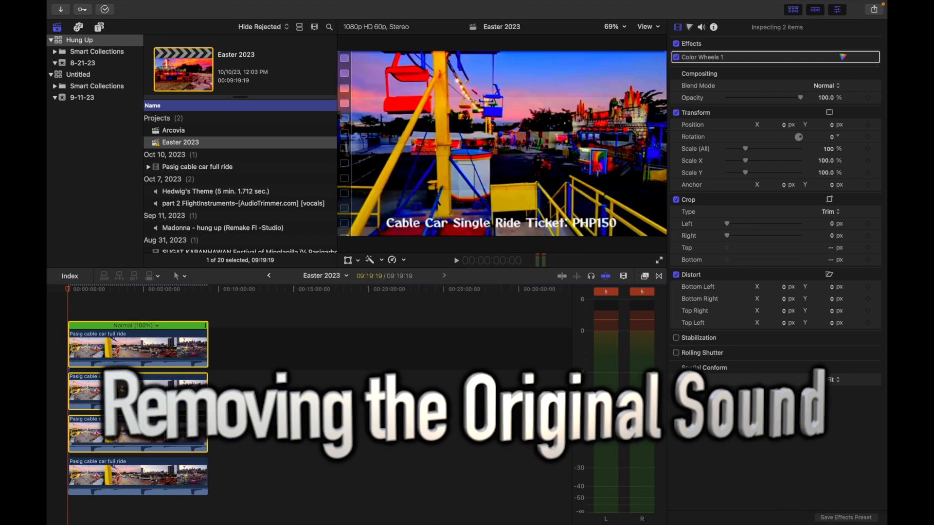
left_click(166, 434, "super")
left_click(166, 478, "super")
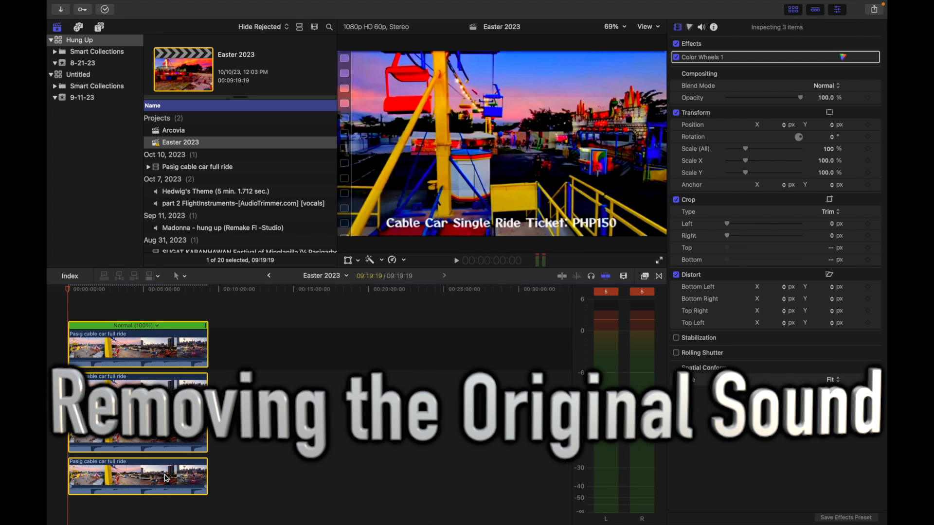
right_click(165, 479)
left_click(248, 353)
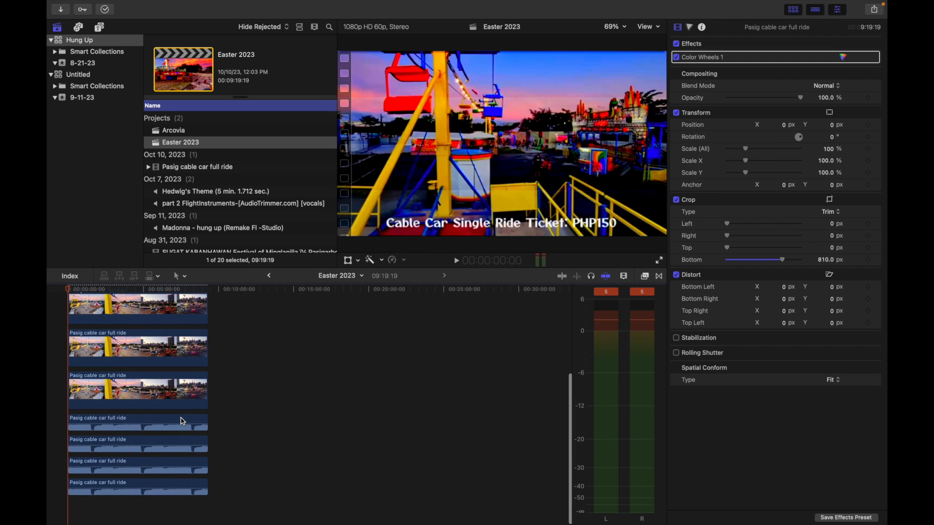
Step: Delete the four detached audio clips beneath the video stack
left_click(183, 421)
left_click(181, 451, "super")
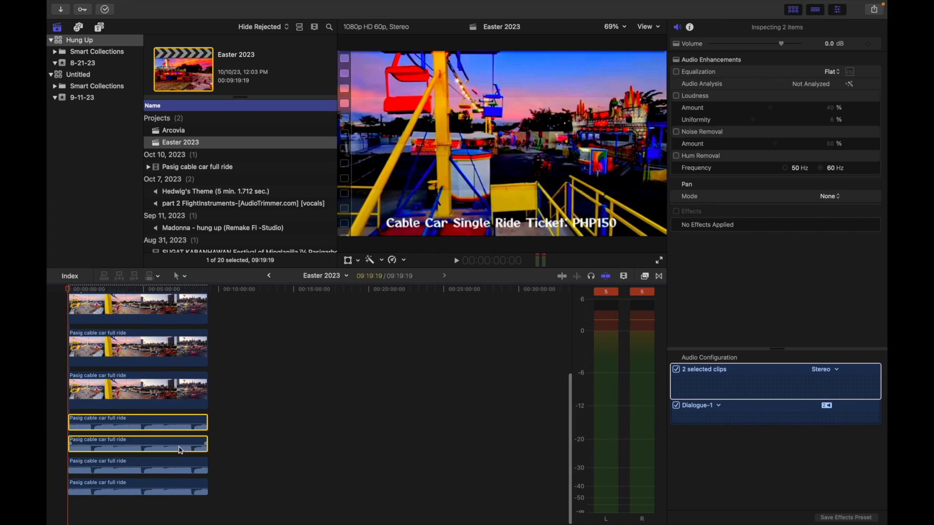
left_click(180, 467, "super")
left_click(180, 489, "super")
key("Delete")
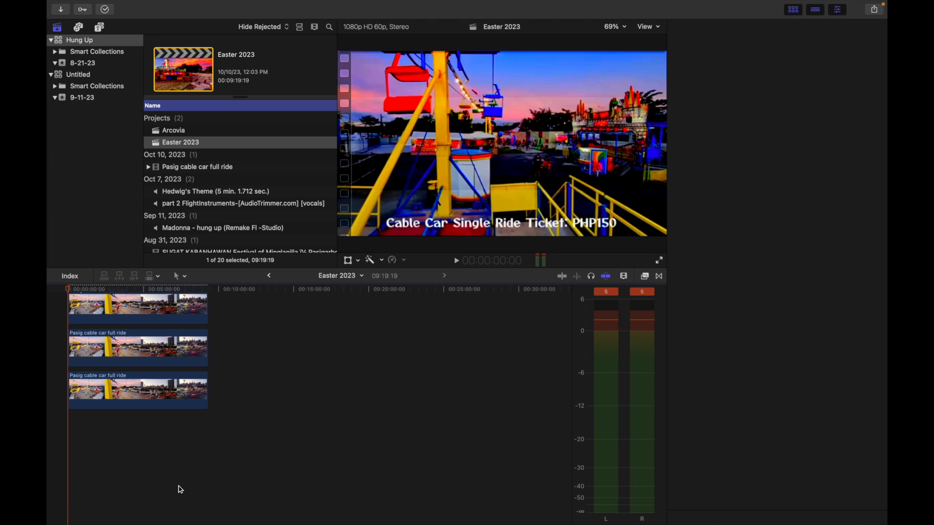
Step: Copy all four stacked clips and paste the duplicates directly after the end of the originals
scroll(143, 419, "down", 3)
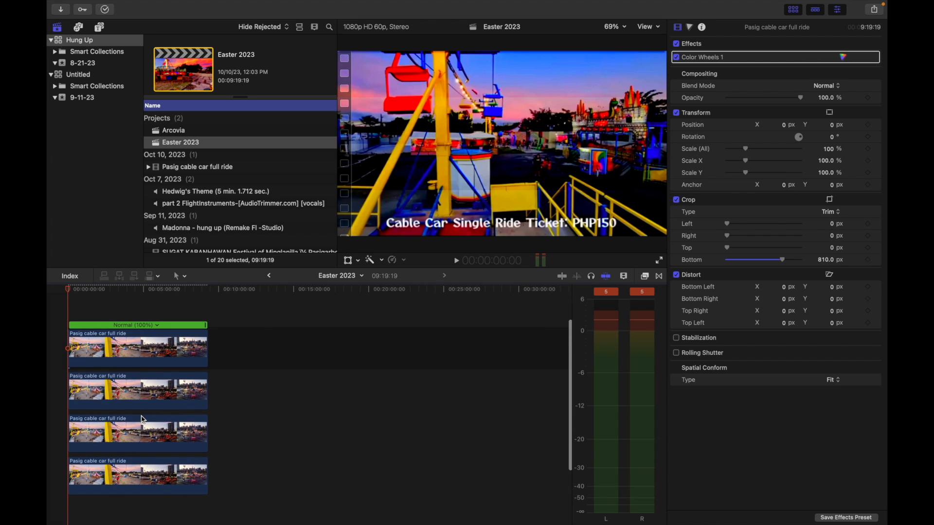
key("super+a")
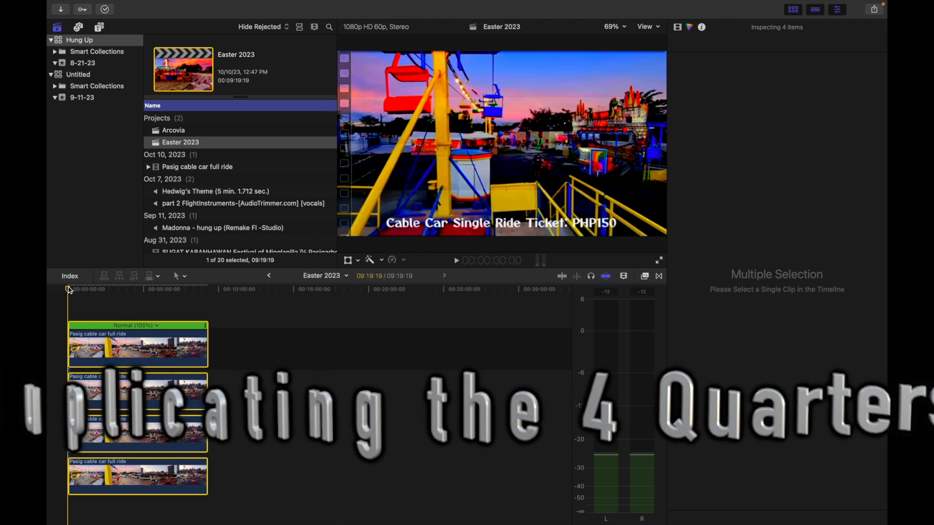
left_click_drag(155, 289, 209, 287)
key("super+v")
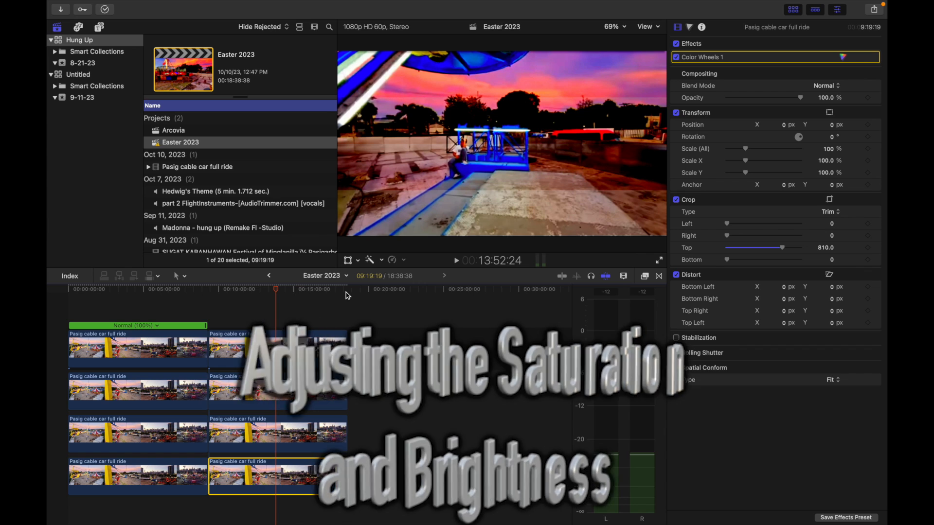
Step: In the color wheels of the bottom duplicate clip, set Shadows saturation to 1.125 and brightness to -0.125
left_click(382, 260)
left_click(404, 292)
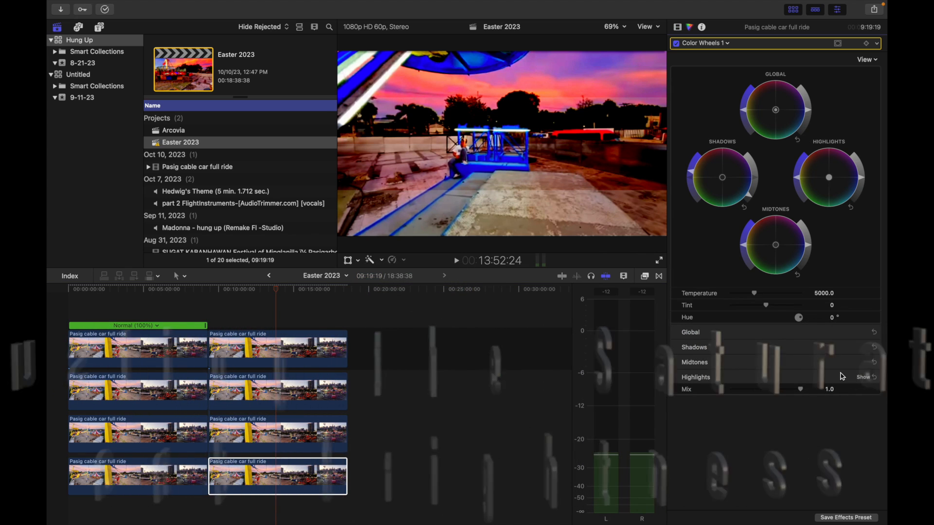
left_click(863, 347)
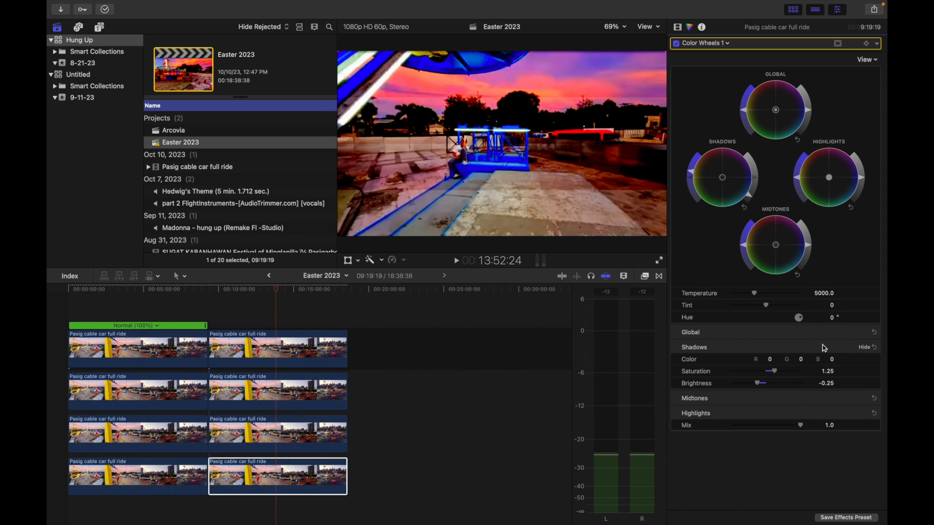
left_click(827, 372)
type("1.125")
key("Tab")
type("-0.125")
key("Return")
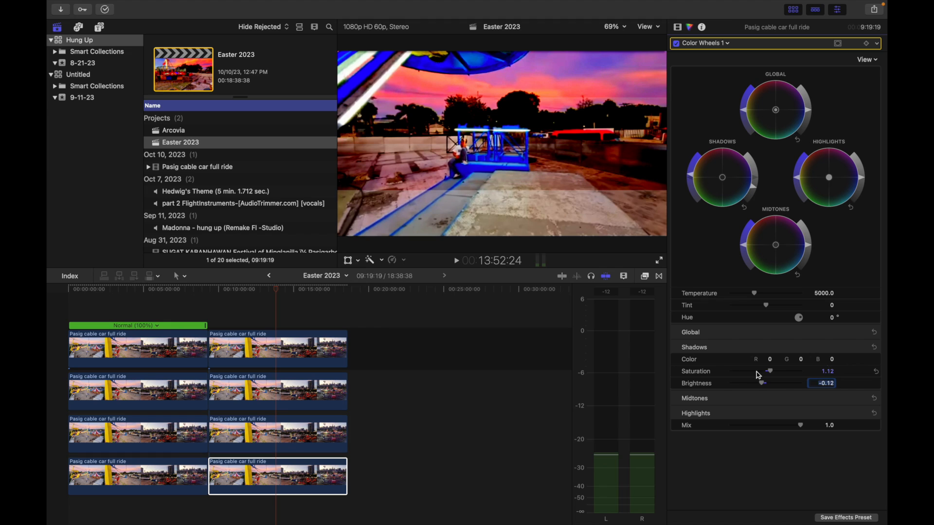
Step: Set the Shadows saturation to 1.375 and brightness to -0.38 for the third duplicate clip from the top
left_click(326, 443)
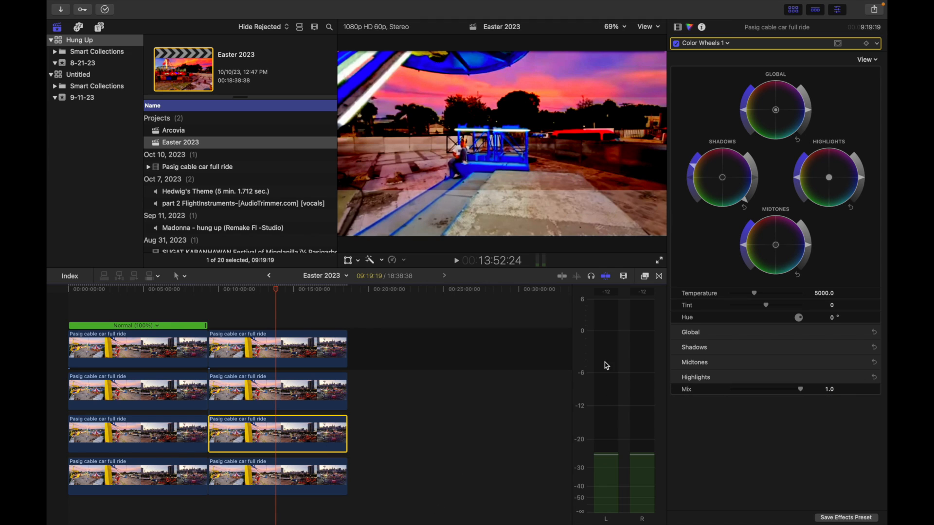
left_click(862, 347)
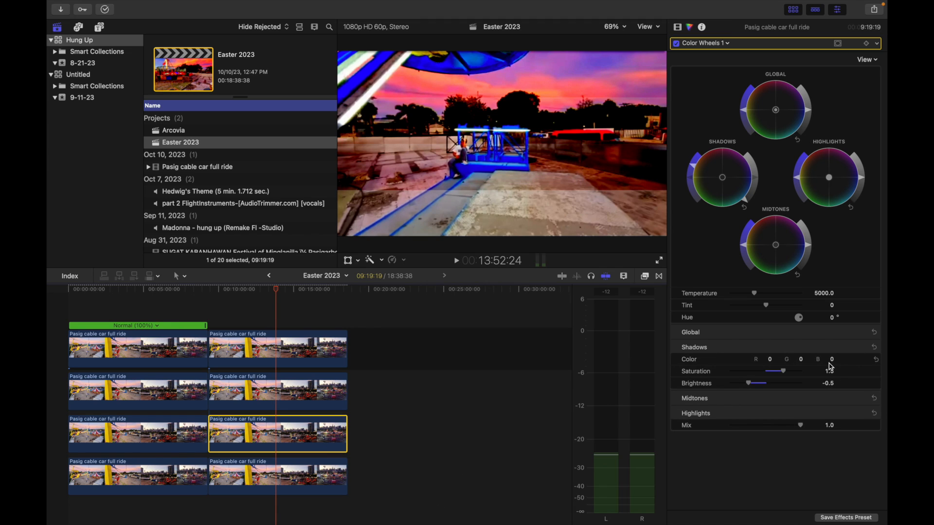
left_click(831, 374)
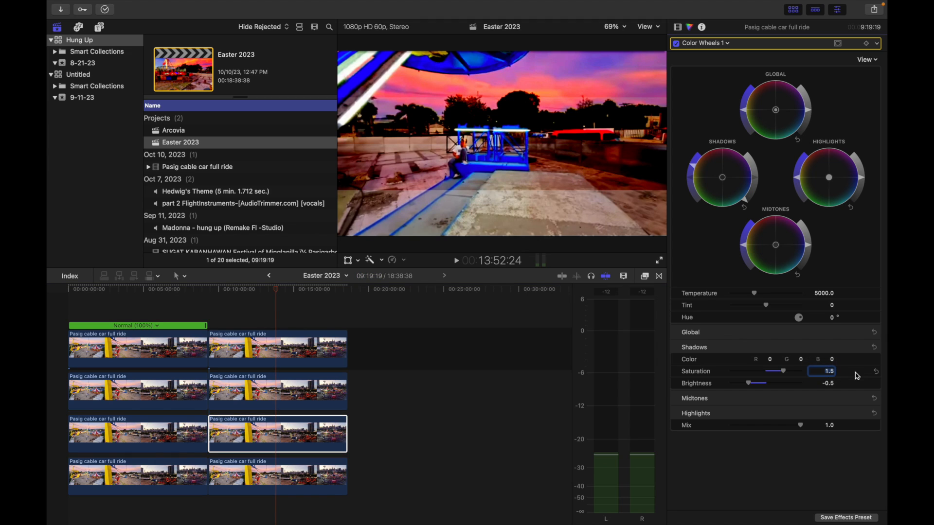
type("1.375")
key("Tab")
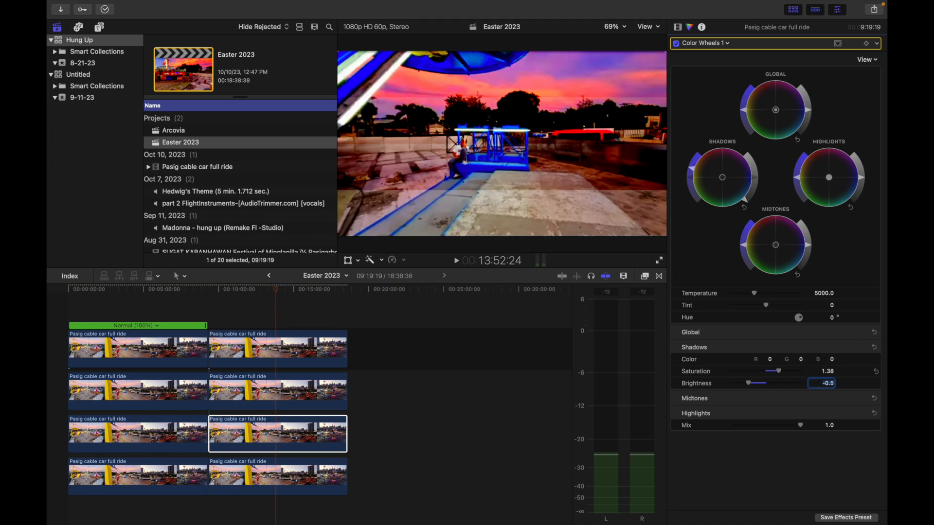
type("-0")
key("Return")
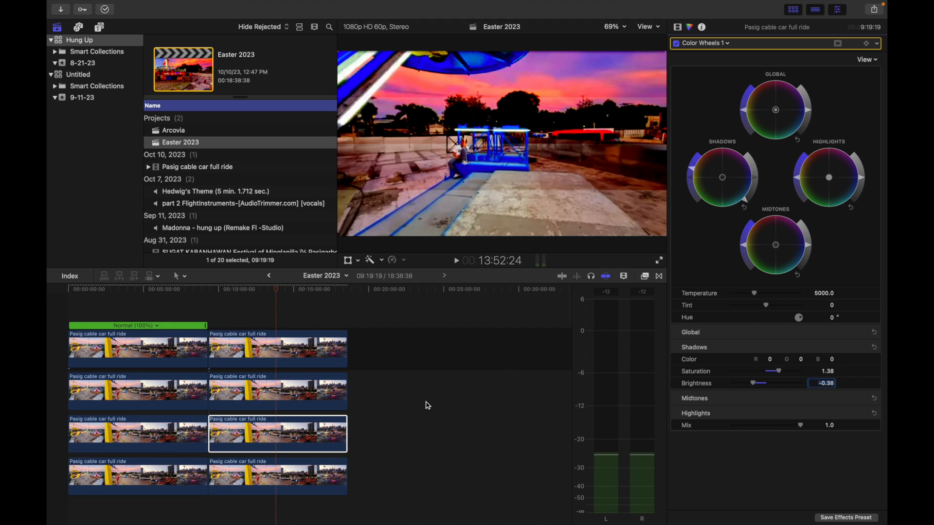
Step: Set the Shadows saturation to 1.62 and brightness to -0.62 for the second duplicate clip from the top
left_click(315, 384)
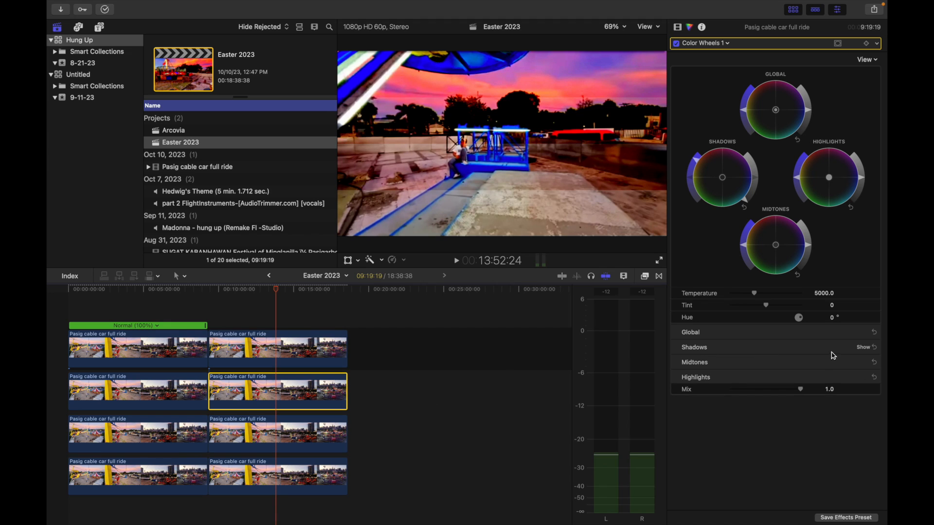
left_click(862, 347)
left_click(828, 371)
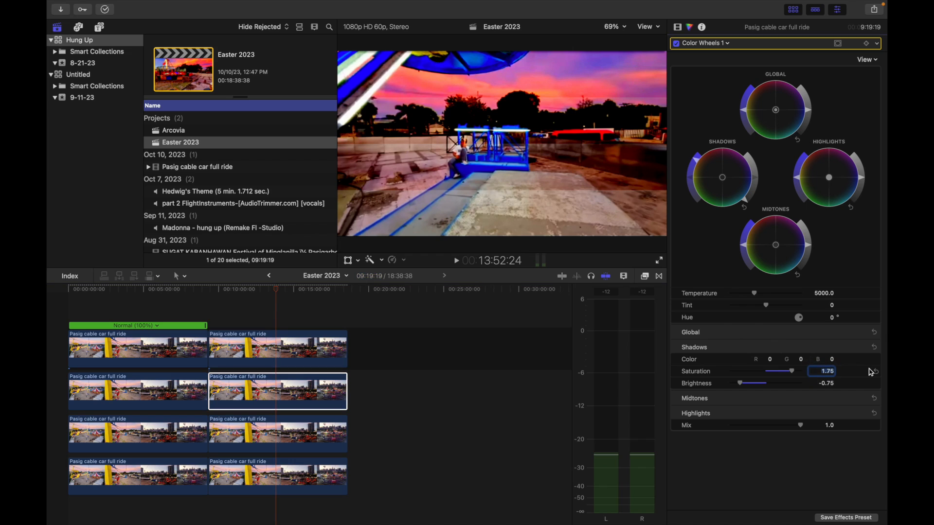
type("1")
key("Tab")
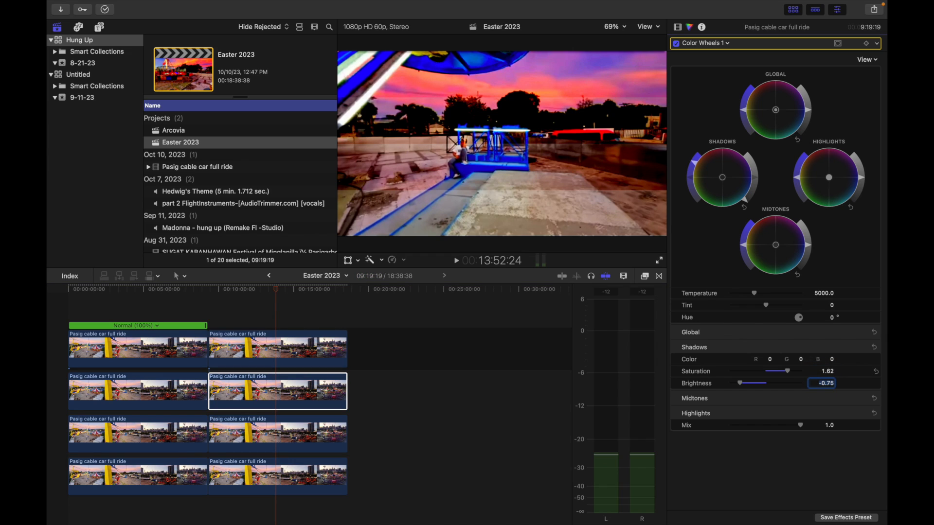
type("-")
key("Return")
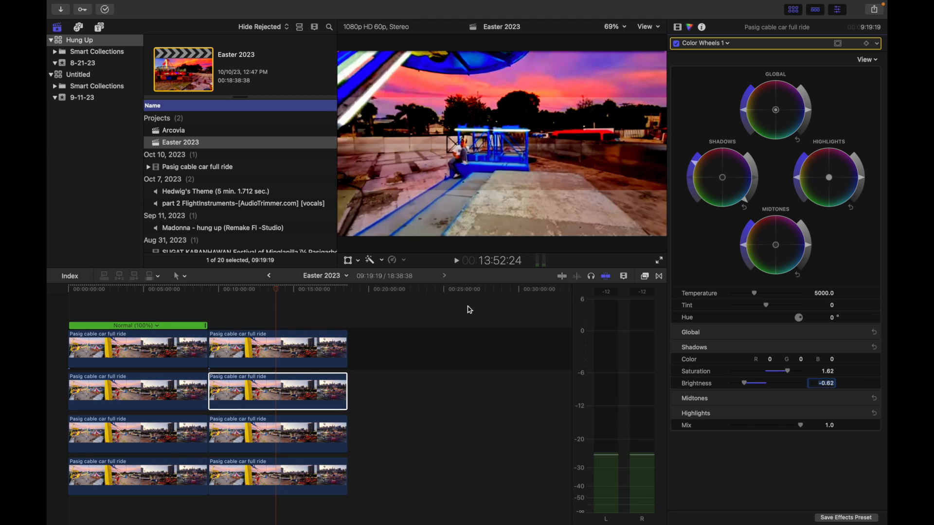
Step: Set the Shadows saturation to 1.88 and brightness to -0.875 for the top duplicate clip
left_click(319, 356)
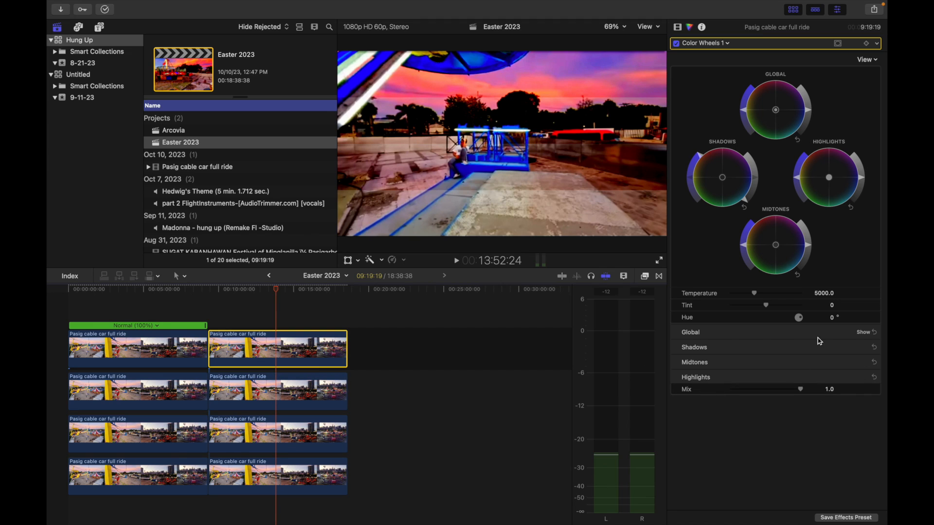
left_click(857, 349)
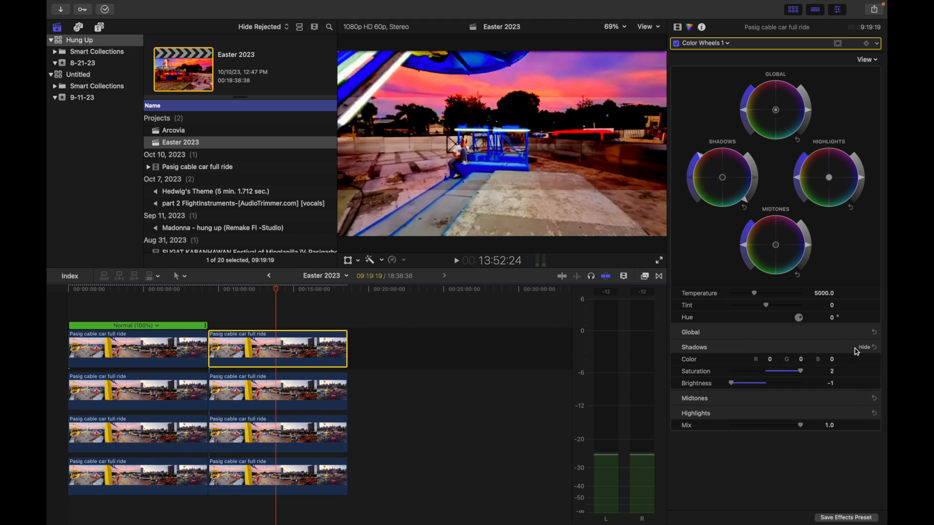
left_click(834, 378)
left_click(831, 372)
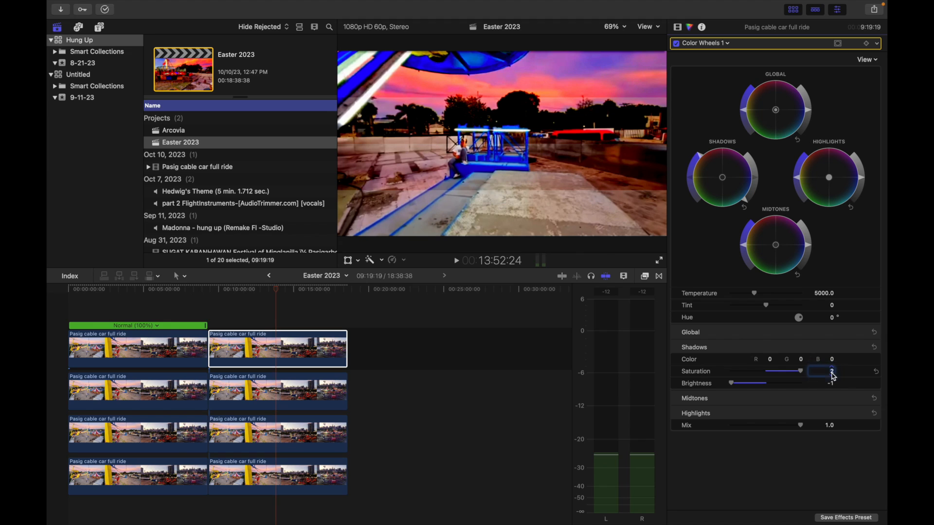
type("1.88")
key("Tab")
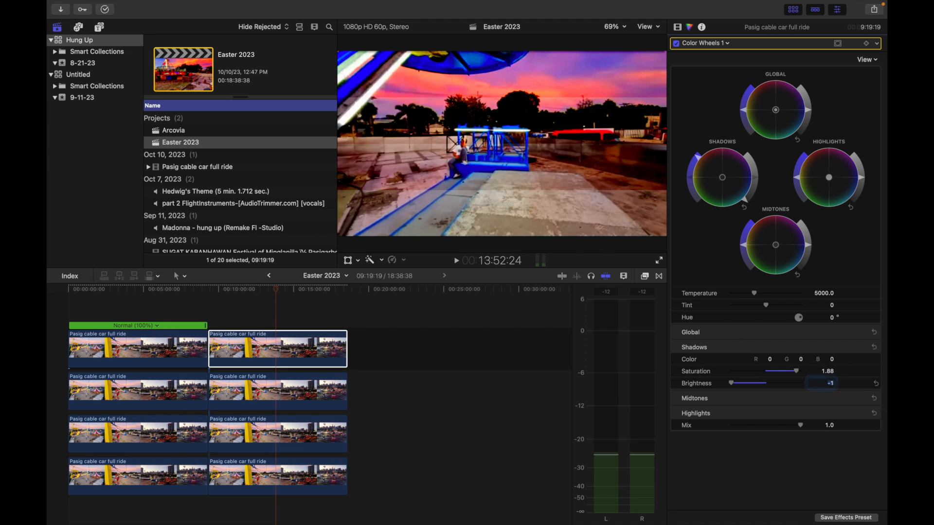
type("-")
type("0.875")
key("Return")
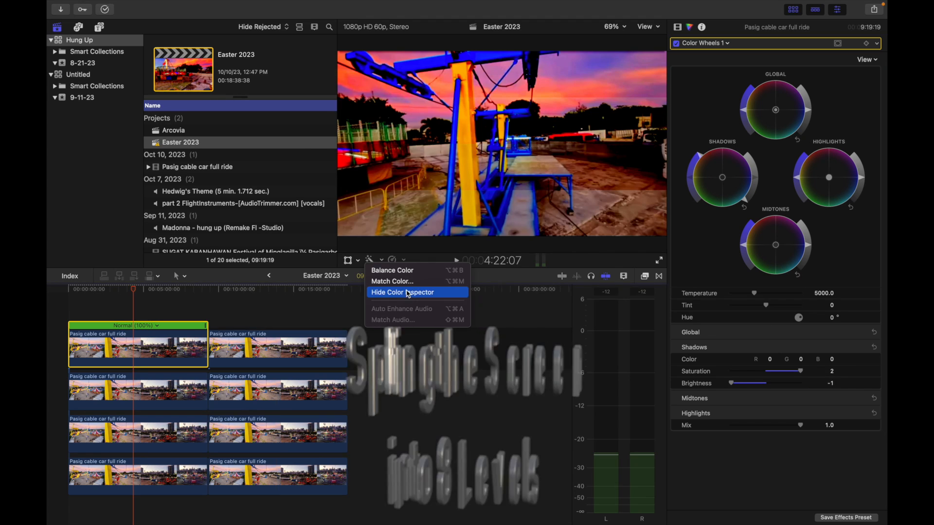
Step: Hide the Color Inspector and set the bottom crop of the top clip in the original stack to 945 px
left_click(408, 293)
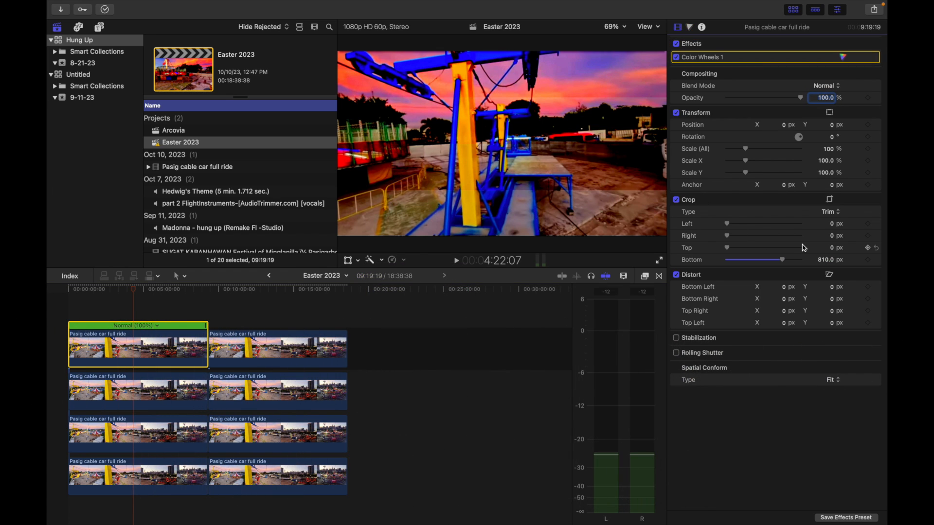
left_click(825, 261)
type("945")
key("Return")
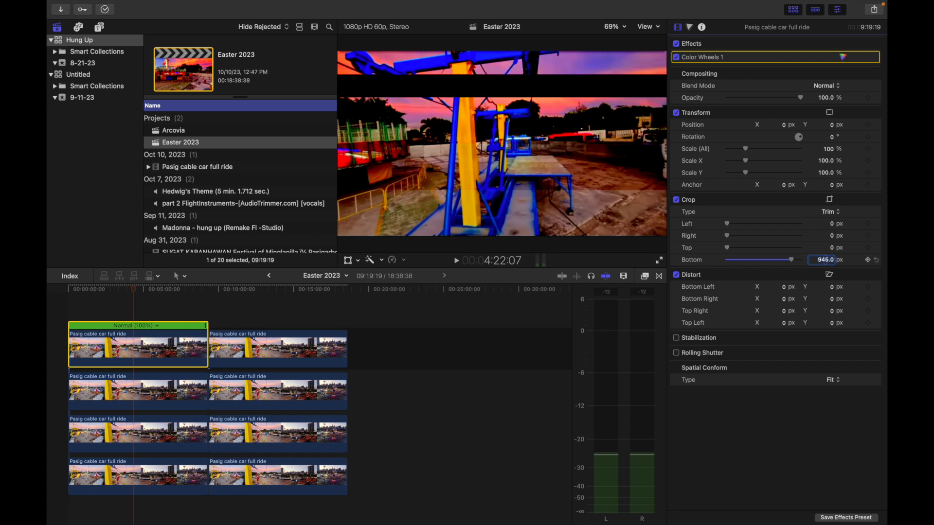
Step: Set the bottom crop of the second clip from the top in the original stack to 675 px
left_click(196, 389)
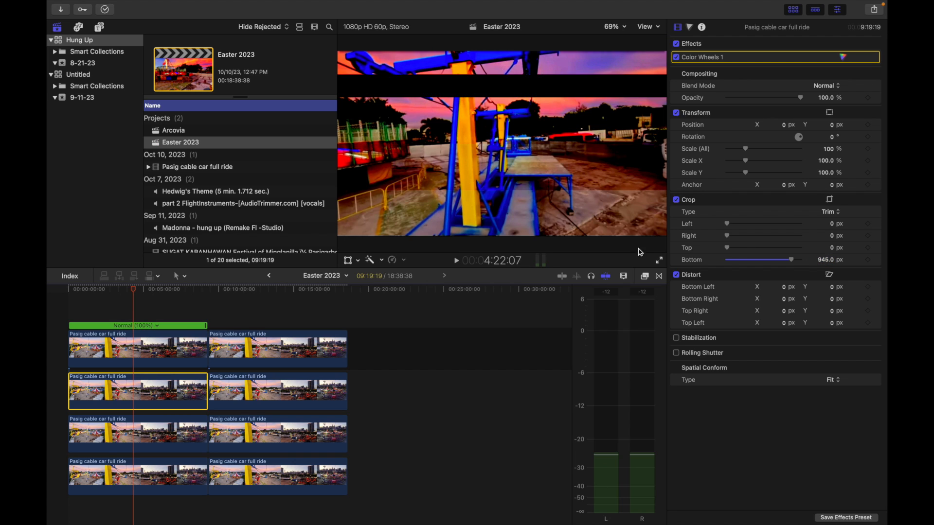
left_click(827, 260)
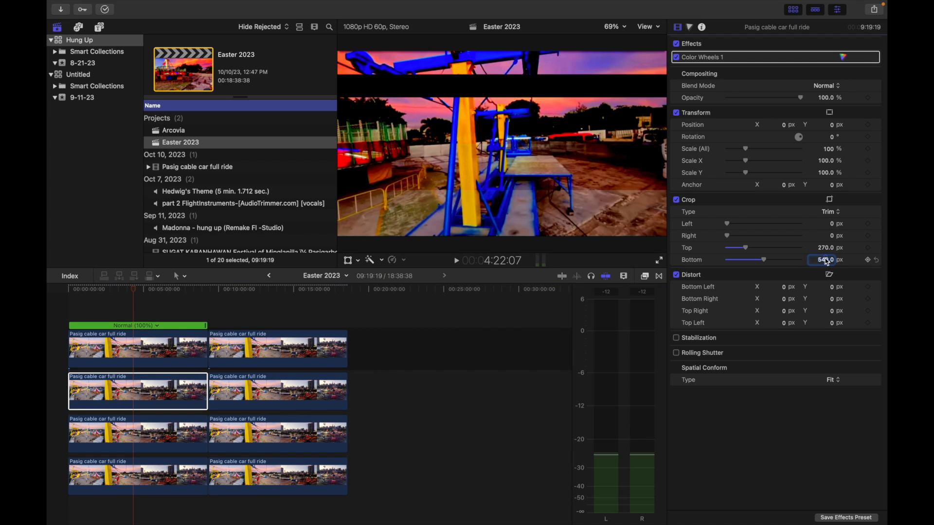
type("675")
key("Return")
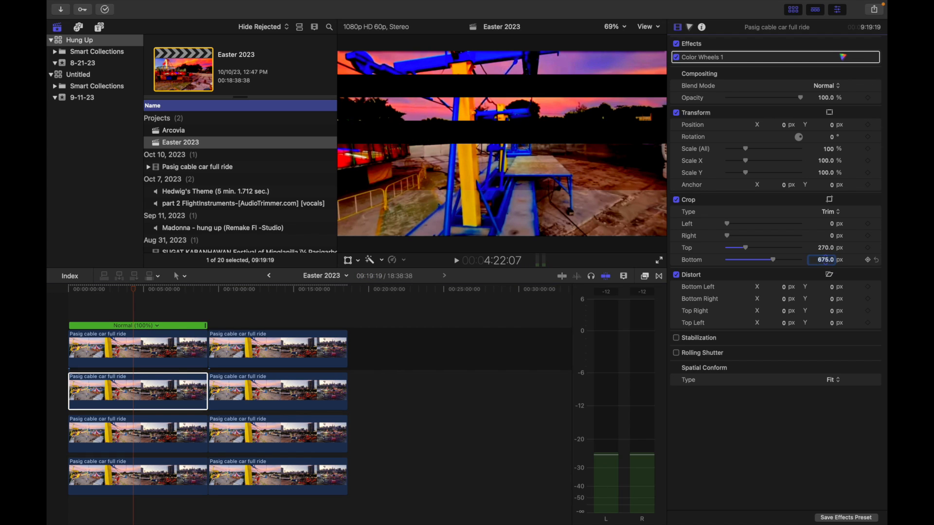
Step: Set the bottom crop of the third clip from the top in the original stack to 405 px
left_click(174, 437)
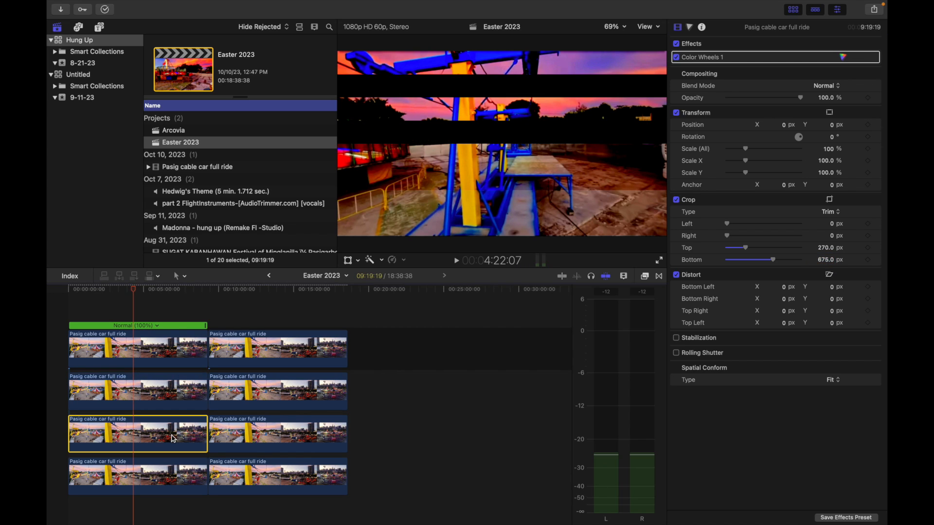
left_click(826, 260)
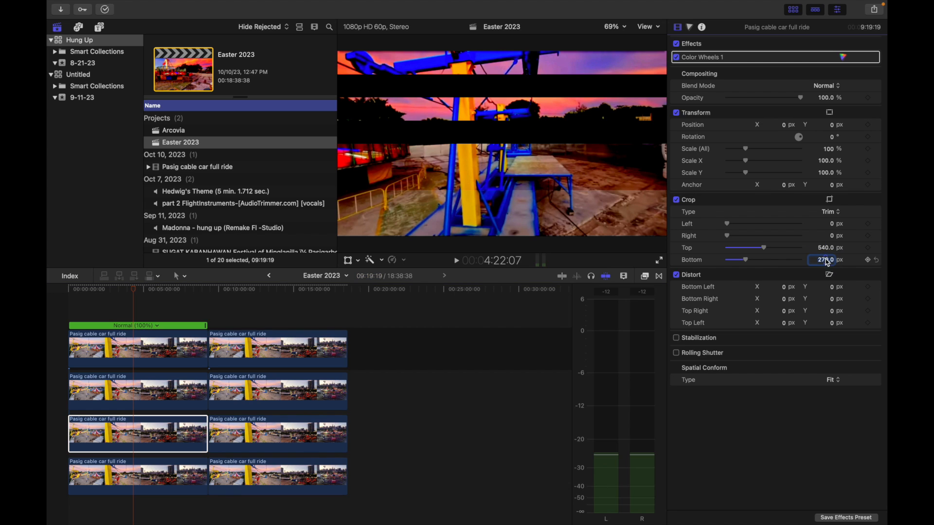
type("405")
key("Return")
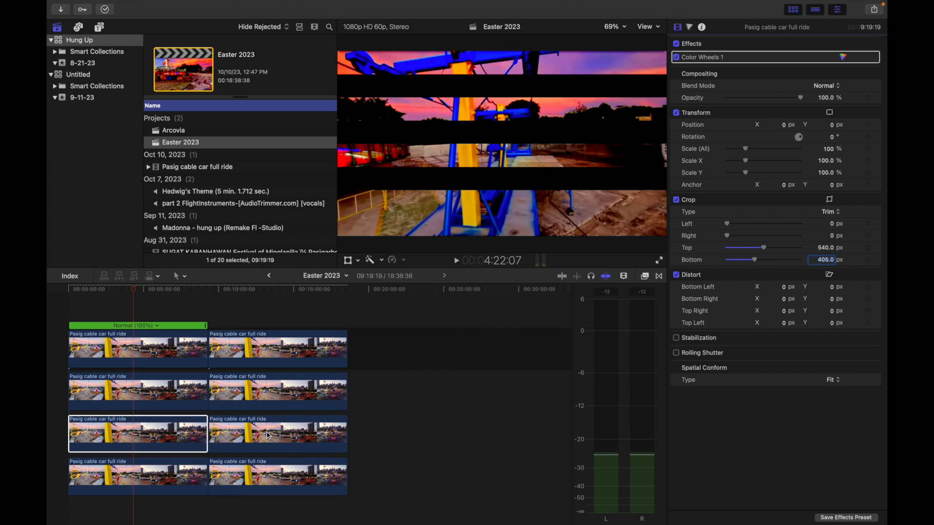
Step: Set the bottom crop of the lowest clip in the original stack to 135 px
left_click(197, 461)
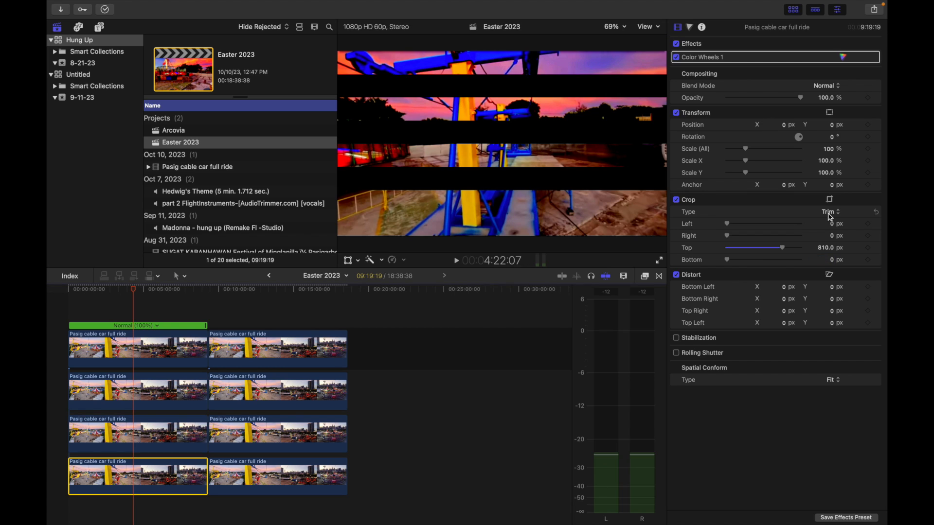
left_click(834, 261)
type("135")
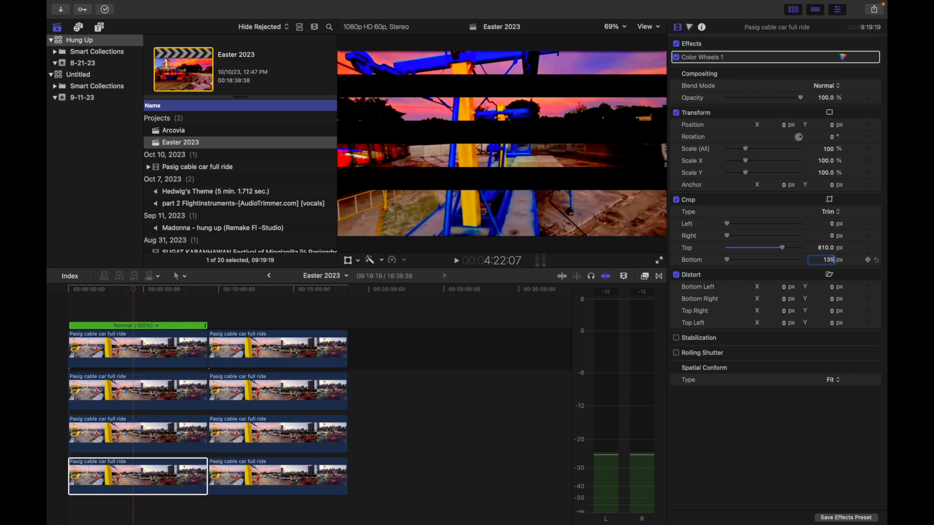
key("Return")
Step: Set the top crop of the top clip in the duplicate stack to 135 px
left_click(314, 355)
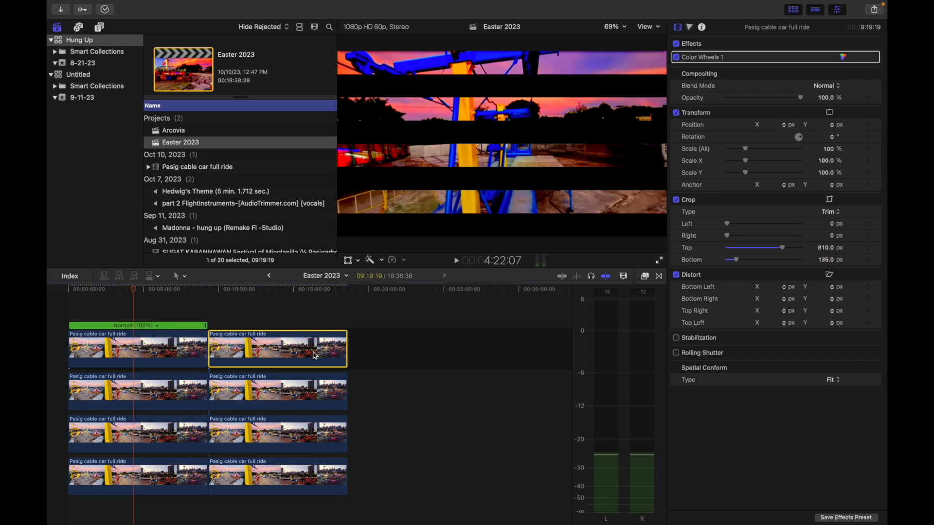
left_click(833, 249)
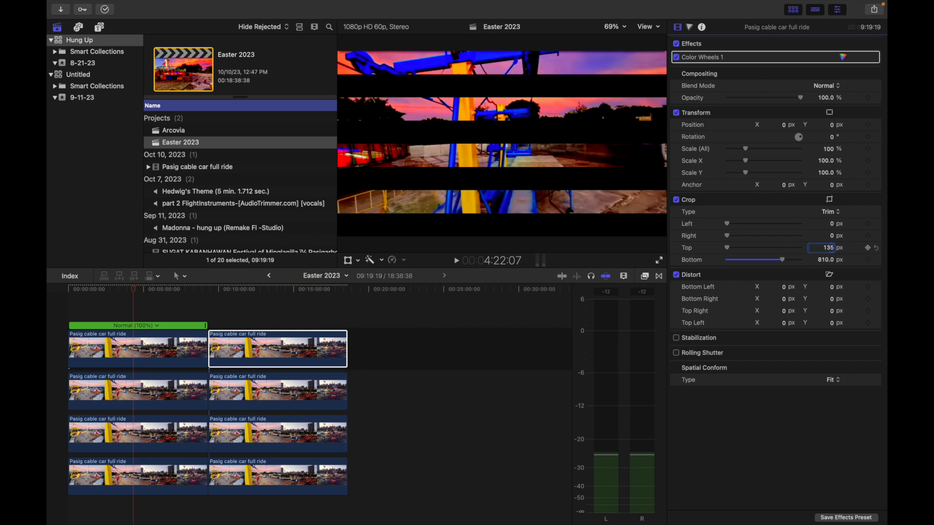
key("Tab")
left_click(319, 360)
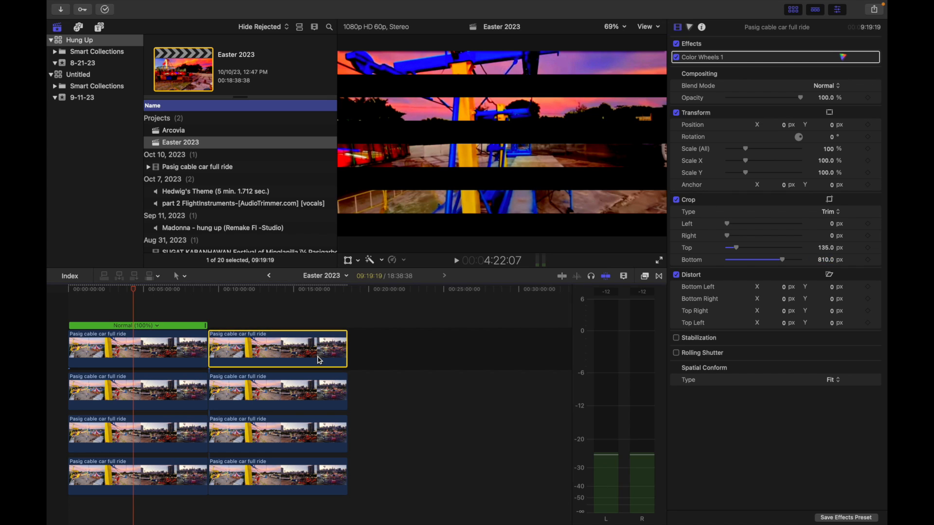
Step: Set the top crop of the second clip from the top in the duplicate stack to 405 px
left_click(319, 392)
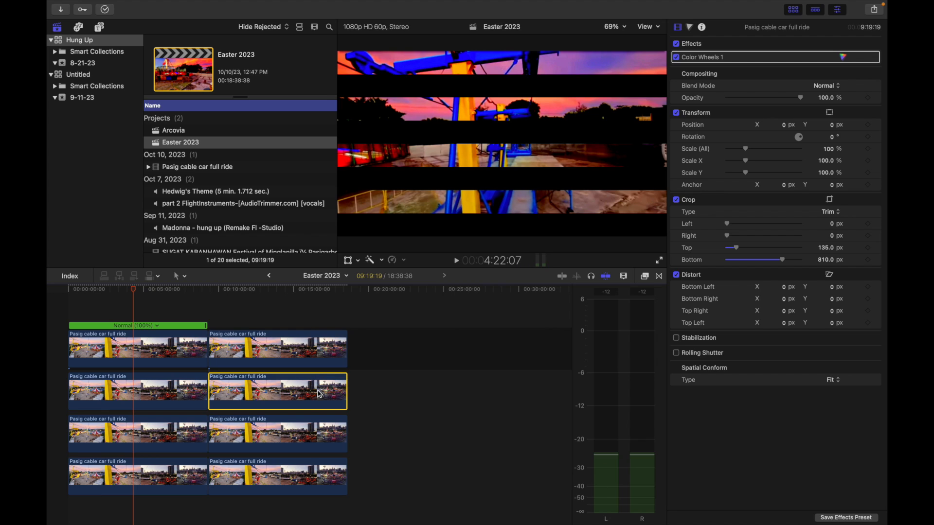
left_click(829, 251)
type("405")
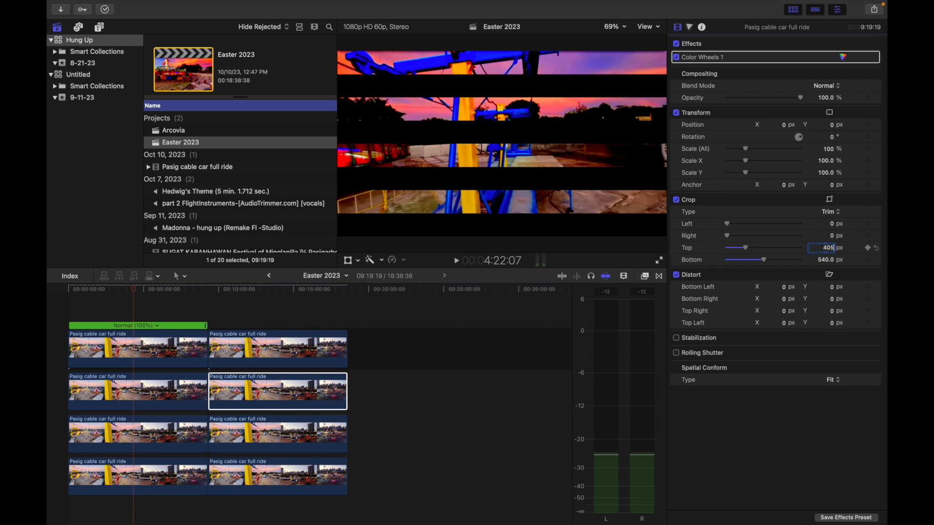
key("Return")
Step: Set the top crop of the third clip from the top in the duplicate stack to 675 px
left_click(340, 435)
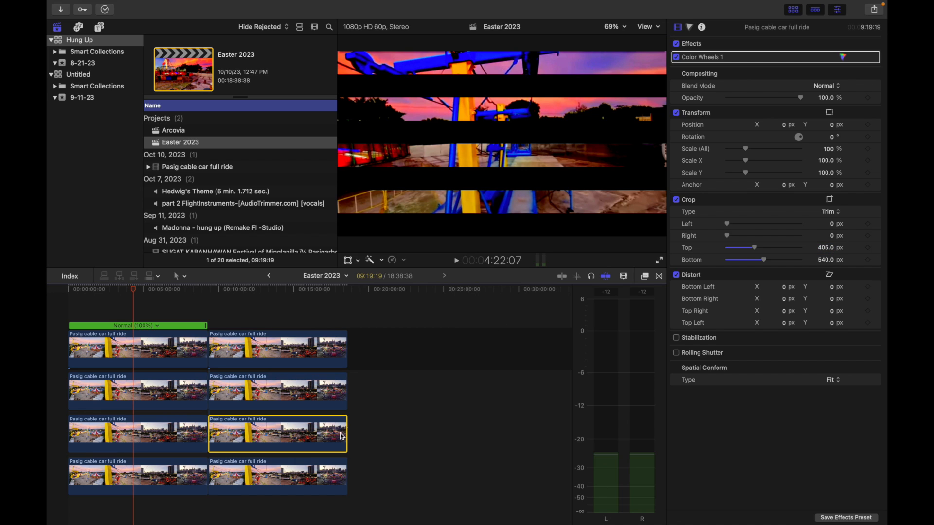
left_click(829, 249)
type("675")
key("Return")
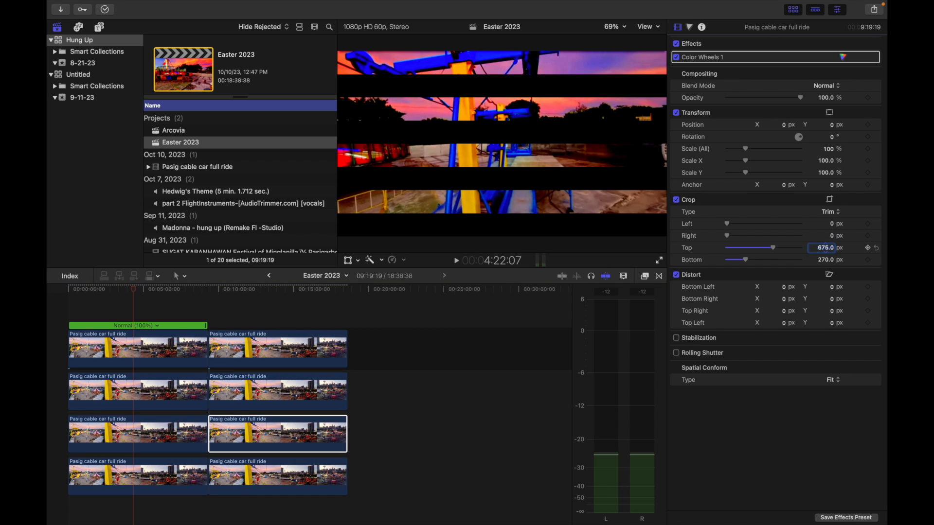
Step: Set the top crop of the lowest clip in the duplicate stack to 945 px
left_click(292, 476)
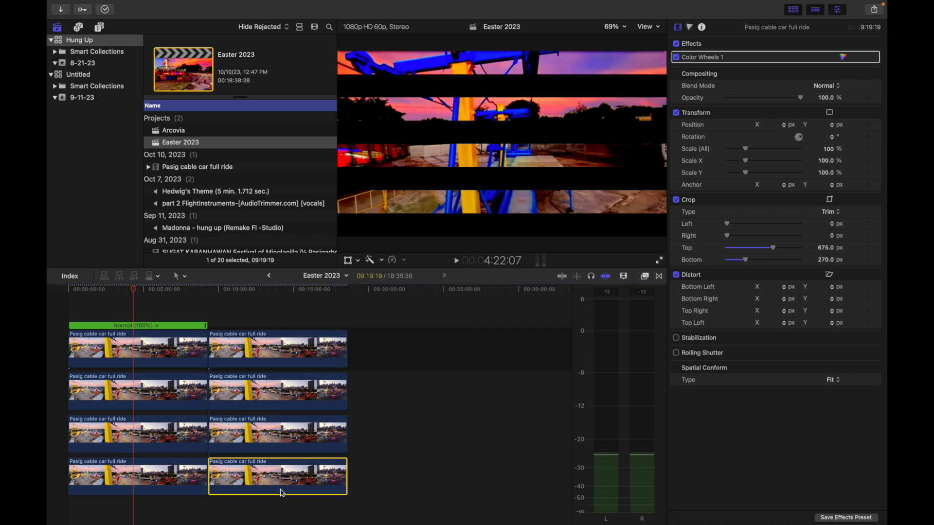
left_click(826, 249)
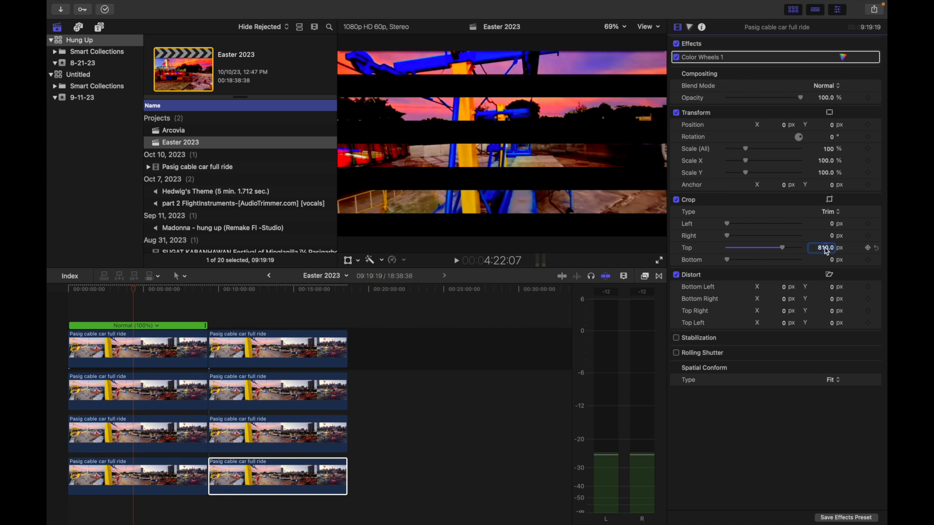
type("945")
key("Return")
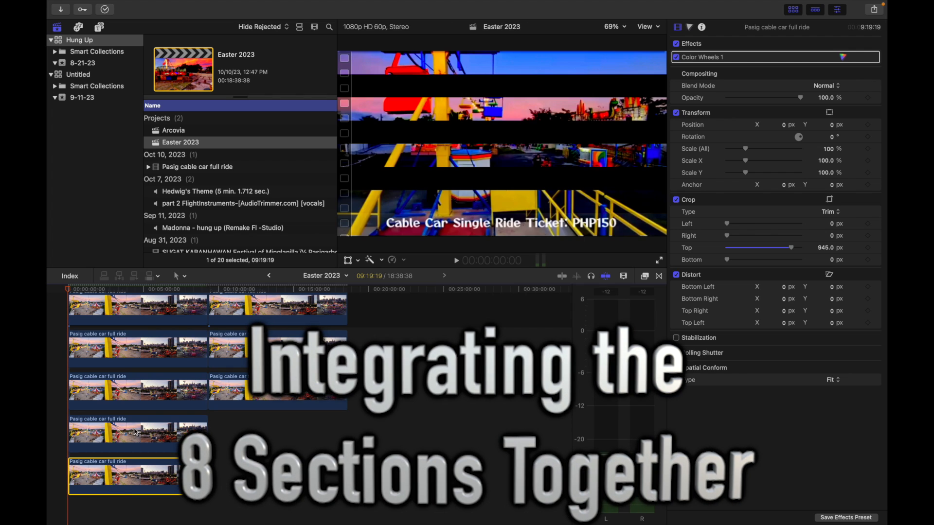
Step: Move the remaining duplicate clips to the start of the timeline, stacking them with the original cable car clips
mouse_move(135, 431)
left_mouse_down()
mouse_move(248, 409)
mouse_move(243, 453)
mouse_move(204, 461)
mouse_move(188, 481)
mouse_move(151, 464)
mouse_move(150, 440)
left_mouse_up()
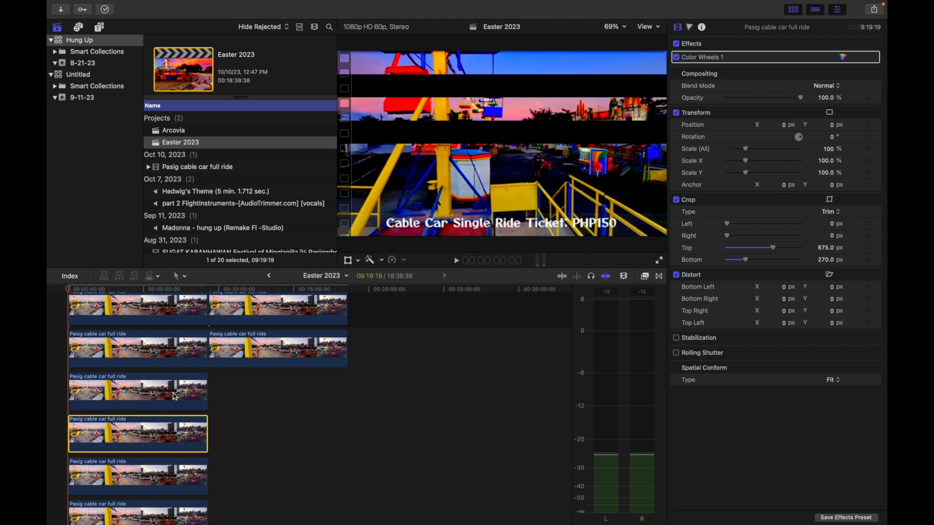
left_click(293, 353)
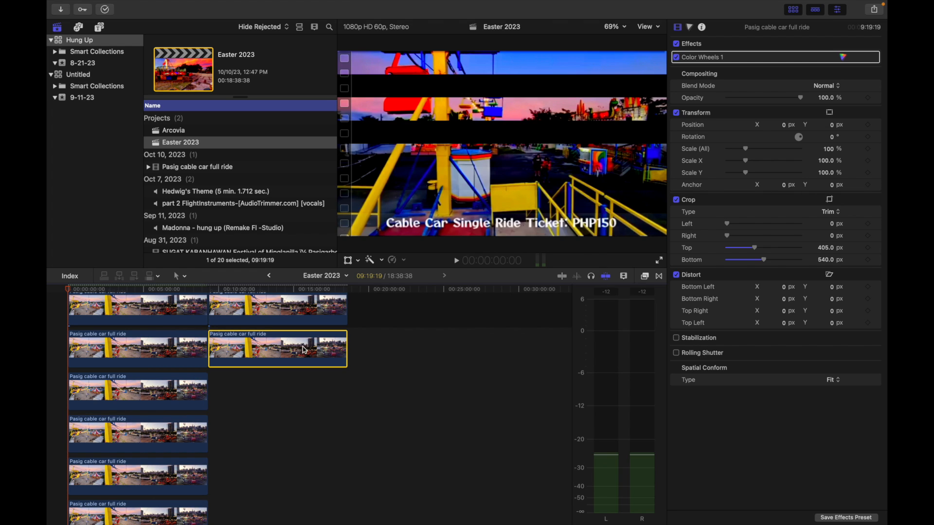
left_click_drag(315, 349, 238, 363)
left_click_drag(227, 396, 178, 386)
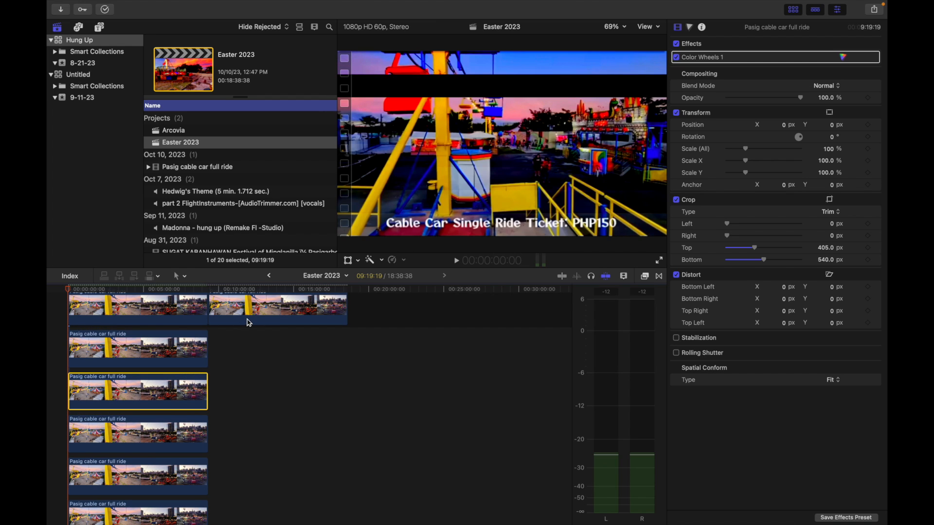
left_click_drag(277, 313, 146, 359)
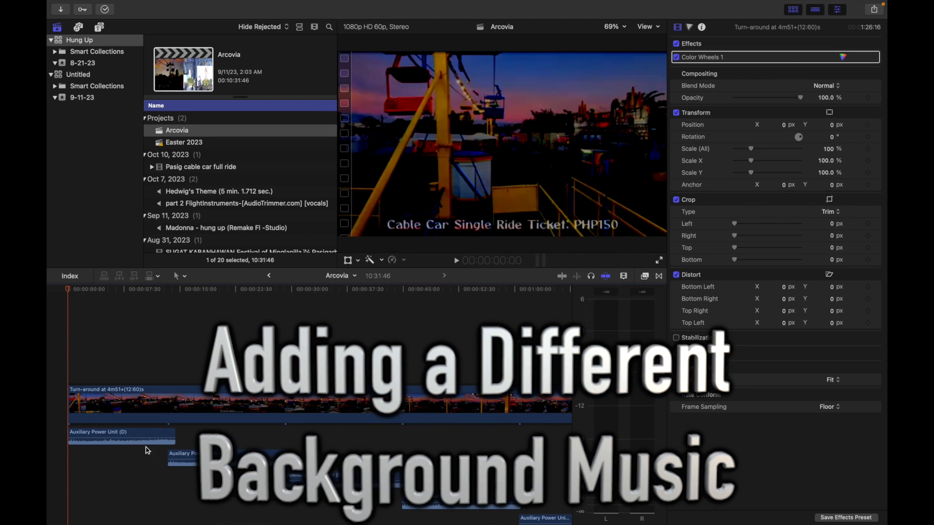
Step: Select and copy all the Auxiliary Power Unit and Revelation clips beneath the main video in the Arcovia project
left_click(157, 436)
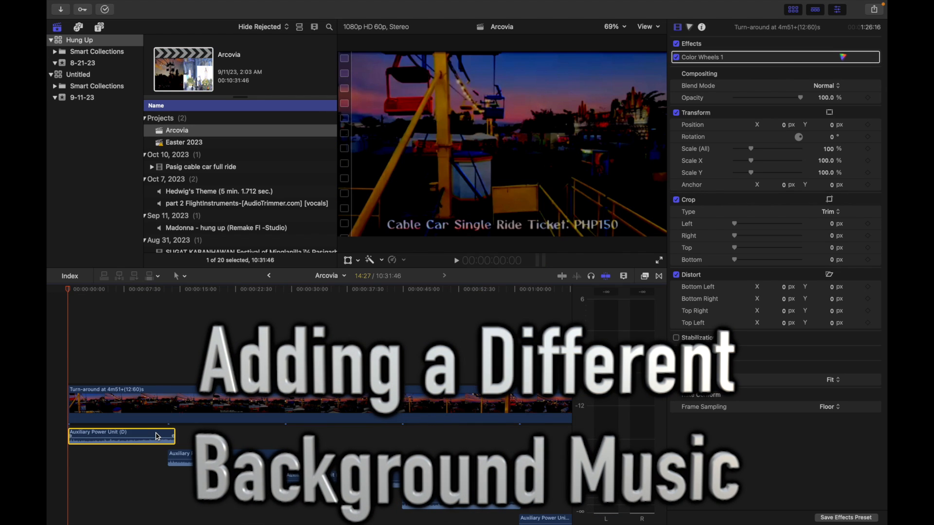
left_click(235, 459, "super")
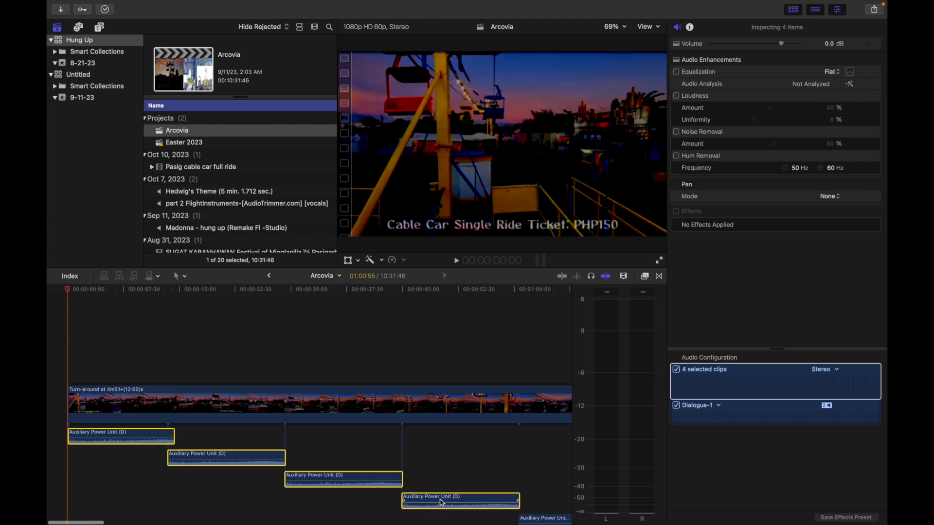
scroll(442, 502, "right", 10)
scroll(442, 502, "down", 3)
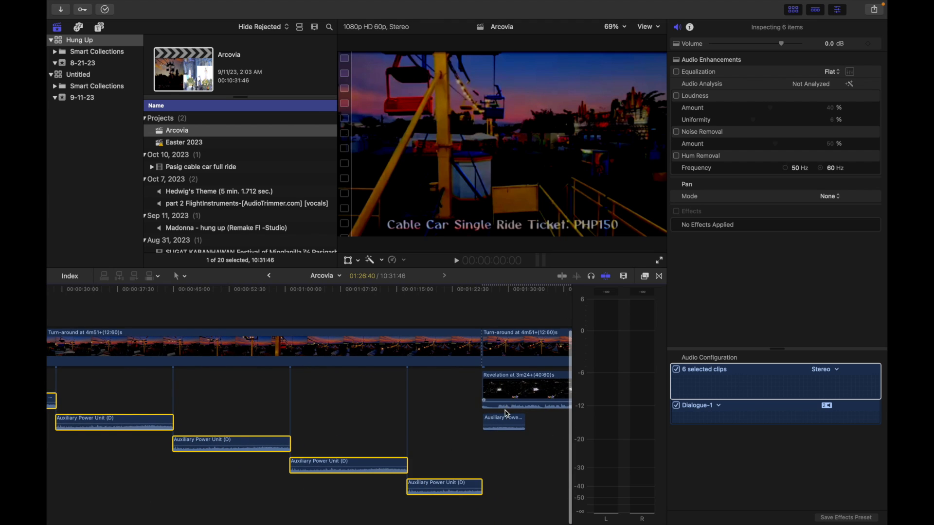
left_click(520, 387, "super")
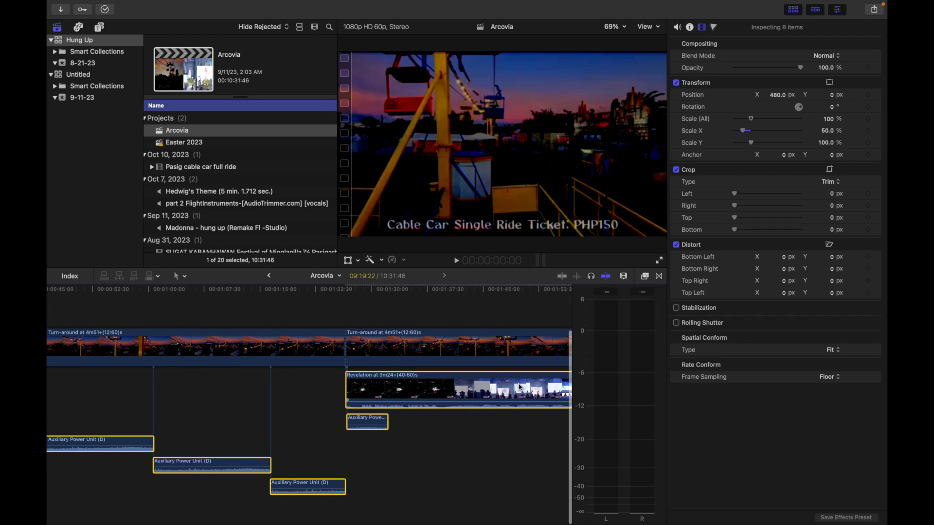
scroll(520, 387, "right", 15)
scroll(520, 387, "up", 2)
scroll(520, 387, "right", 15)
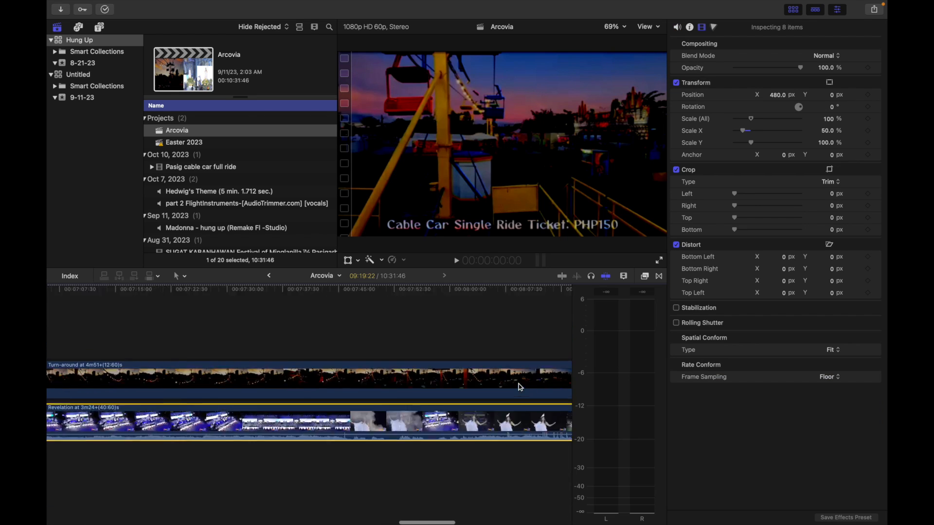
scroll(519, 387, "up", 1)
scroll(519, 387, "right", 3)
scroll(520, 387, "up", 1)
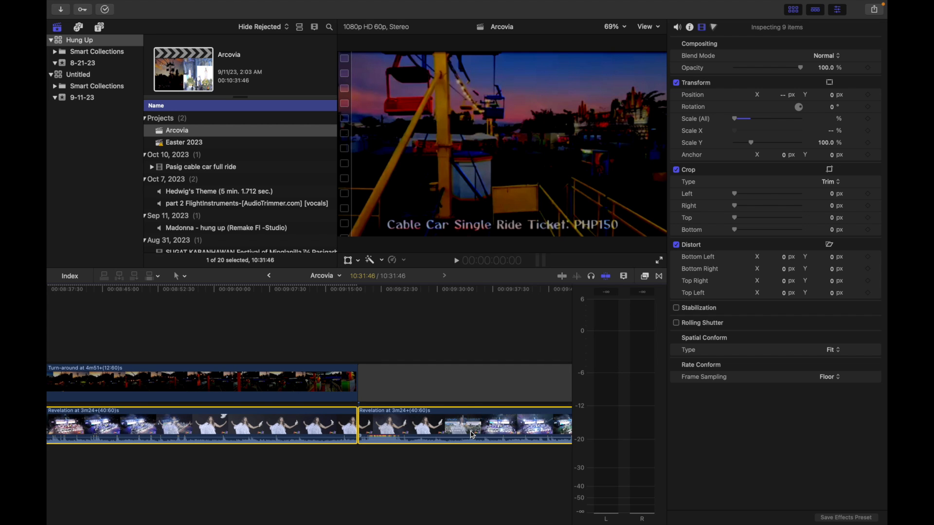
scroll(205, 310, "left", 20)
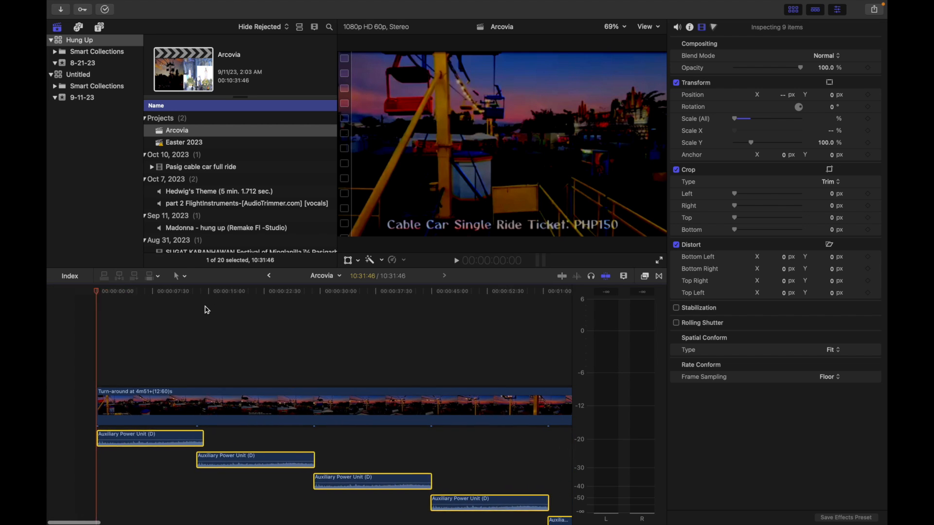
Step: Open the Easter 2023 project and paste the copied music clips at the start of its timeline
left_click(189, 145)
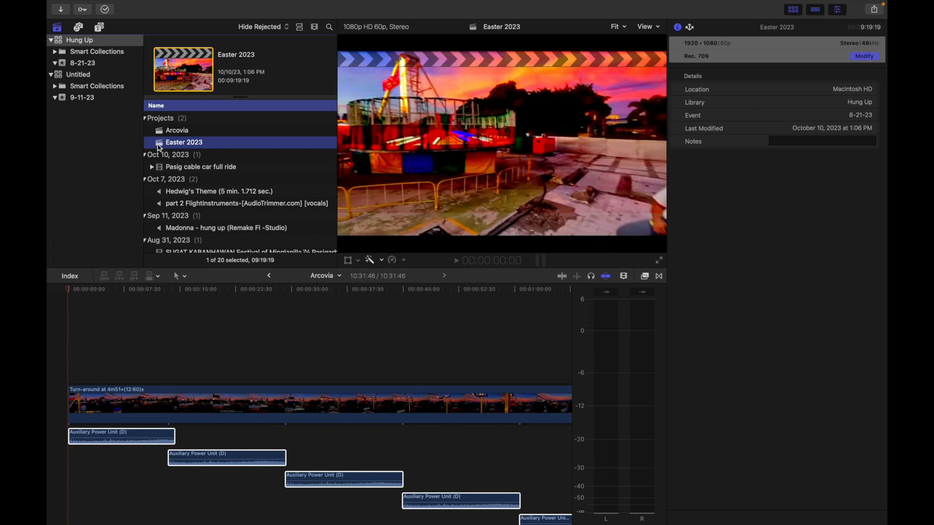
double_click(157, 145)
scroll(85, 323, "down", 10)
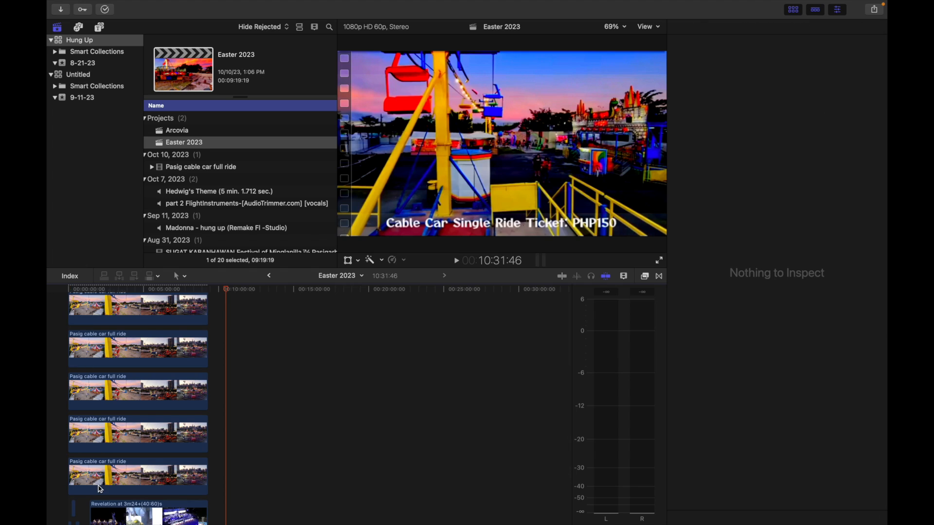
Step: Detach the audio from the long Revelation clip and delete its video part, keeping only the music
scroll(101, 488, "down", 5)
key("super+equal")
key("super+equal")
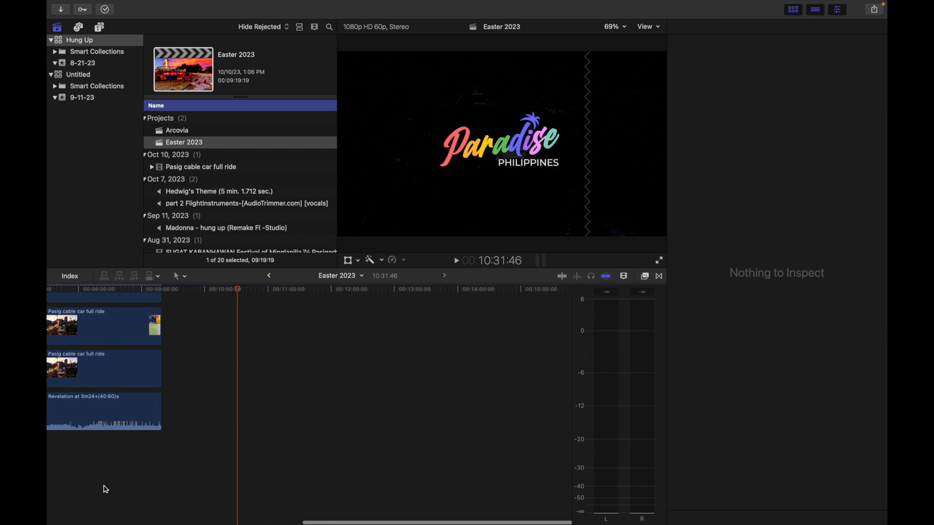
scroll(106, 489, "left", 10)
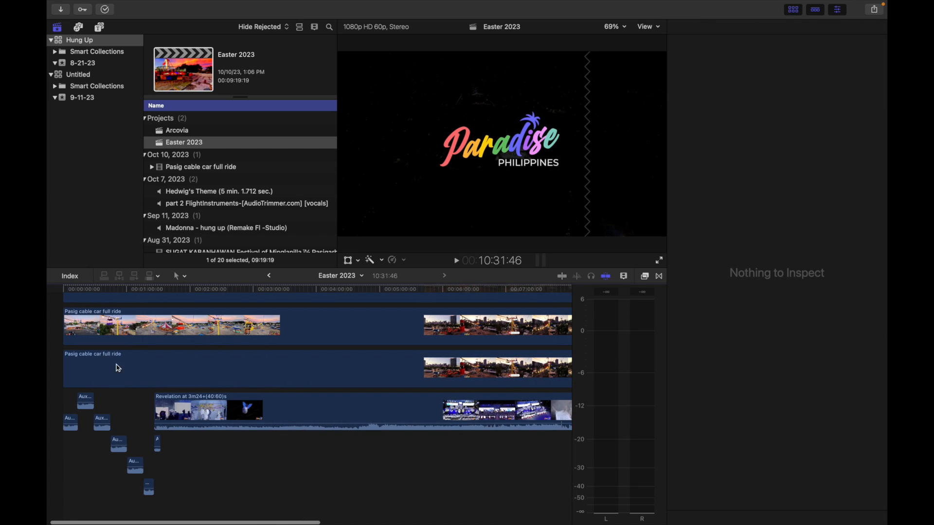
left_click(192, 403)
right_click(193, 404)
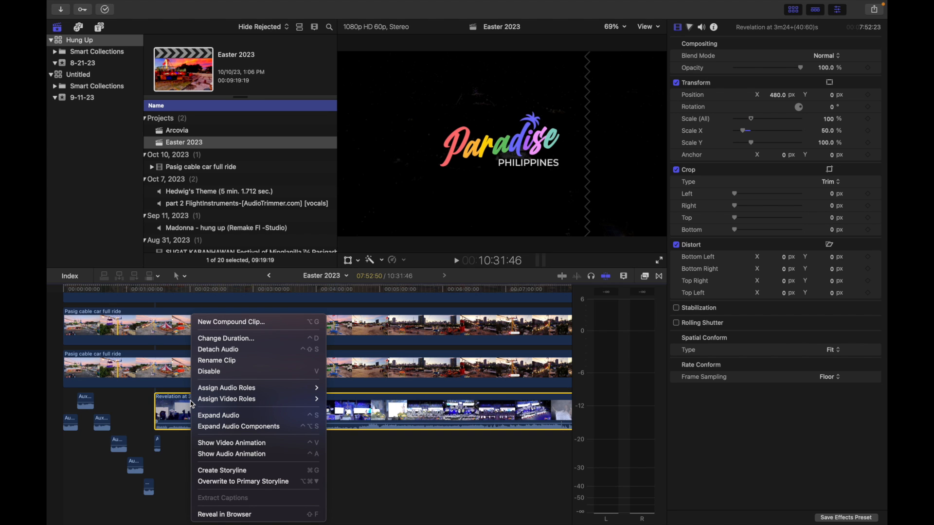
left_click(217, 349)
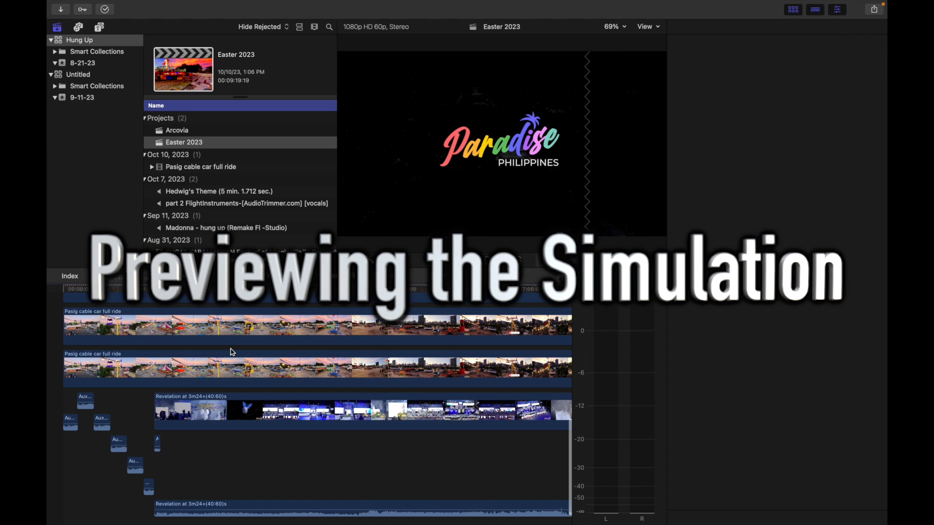
key("Delete")
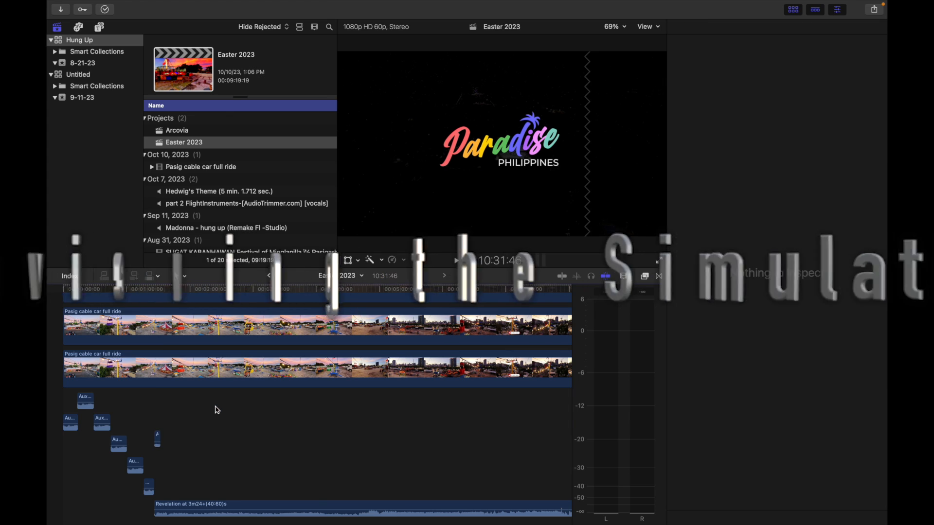
Step: Move the playhead to about 9:13:48, near the end of the stacked cable car clips
scroll(216, 410, "right", 10)
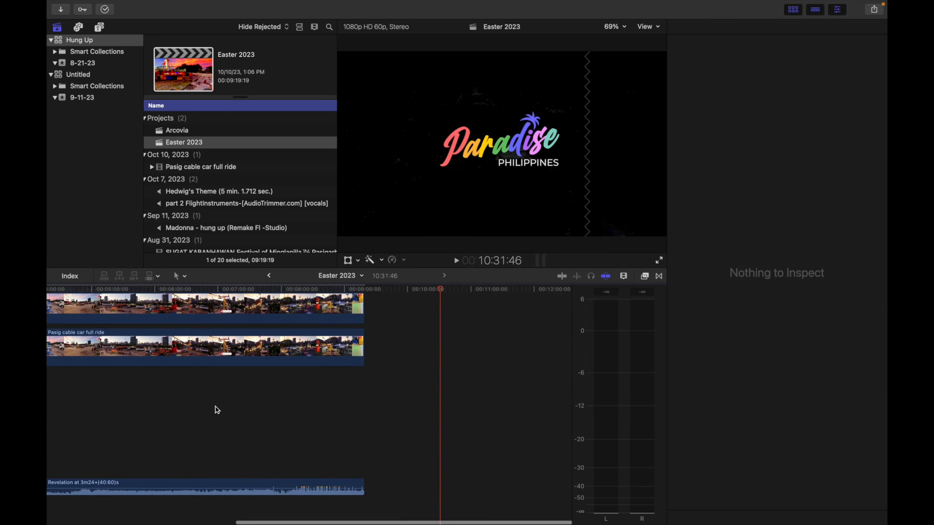
left_click(361, 292)
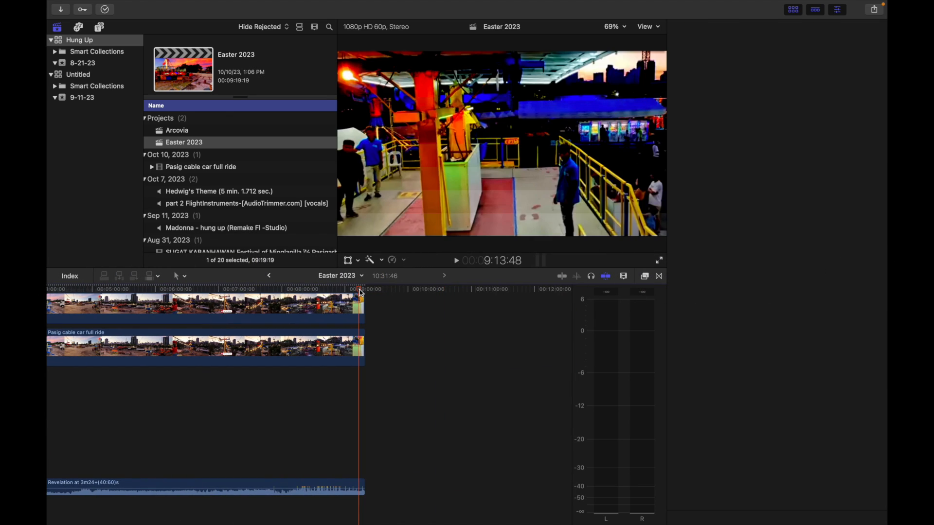